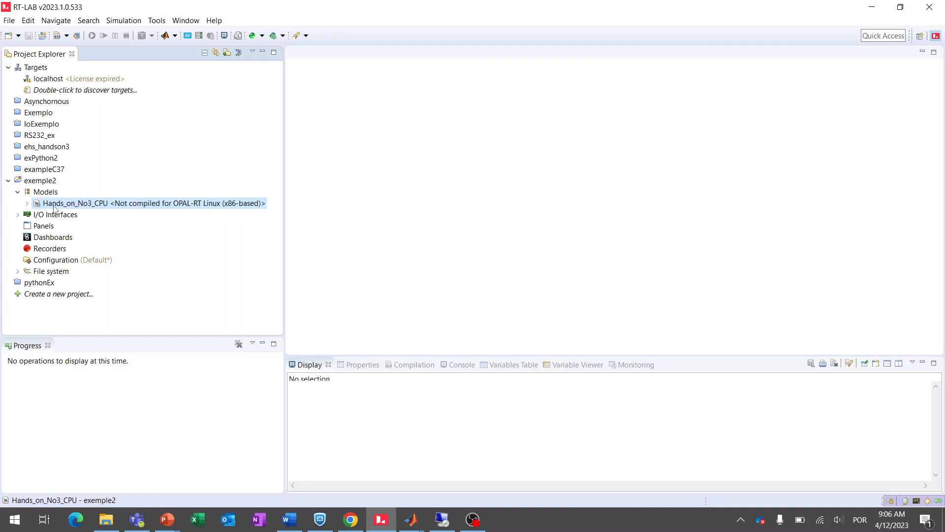
# Switch from RT-LAB to the Hands_on_No3_CPU model in Simulink
pyautogui.rightClick(121, 208)
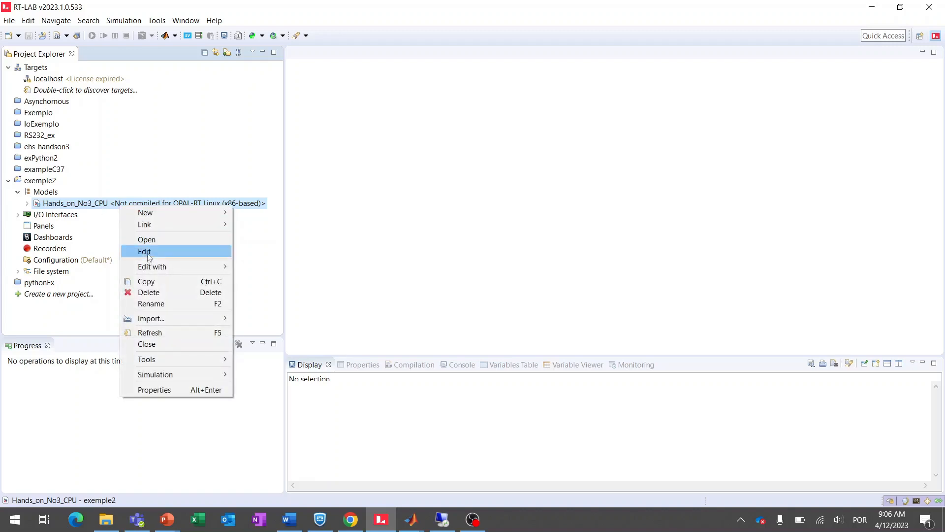
pyautogui.click(408, 523)
pyautogui.click(461, 490)
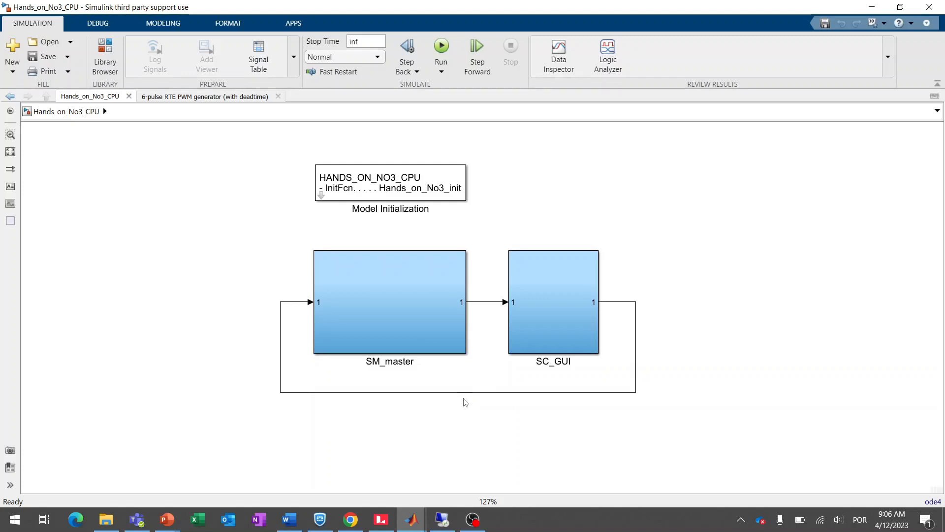
# Look inside the SC_GUI subsystem of the Hands_on_No3_CPU model
pyautogui.click(538, 261)
pyautogui.click(340, 303)
pyautogui.click(556, 305)
pyautogui.doubleClick(555, 303)
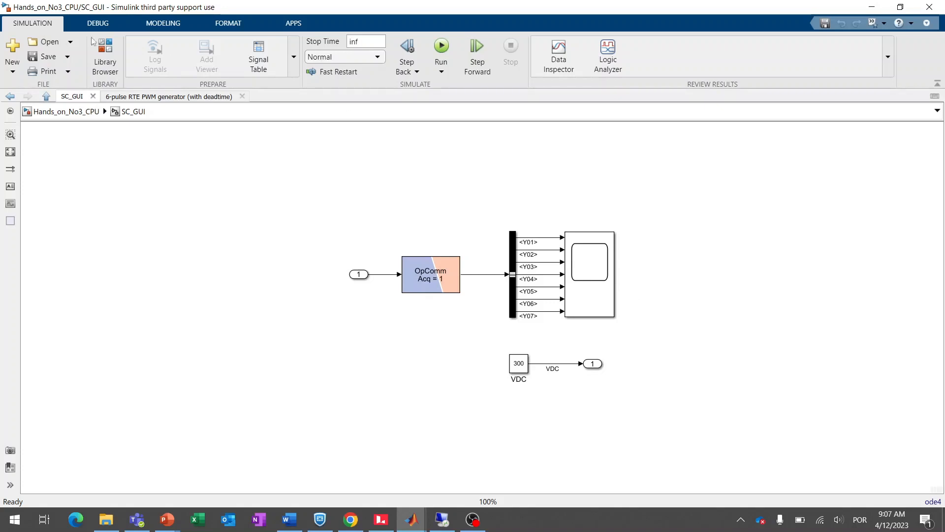
# Return to the top level of the model and open the SM_master subsystem
pyautogui.click(62, 116)
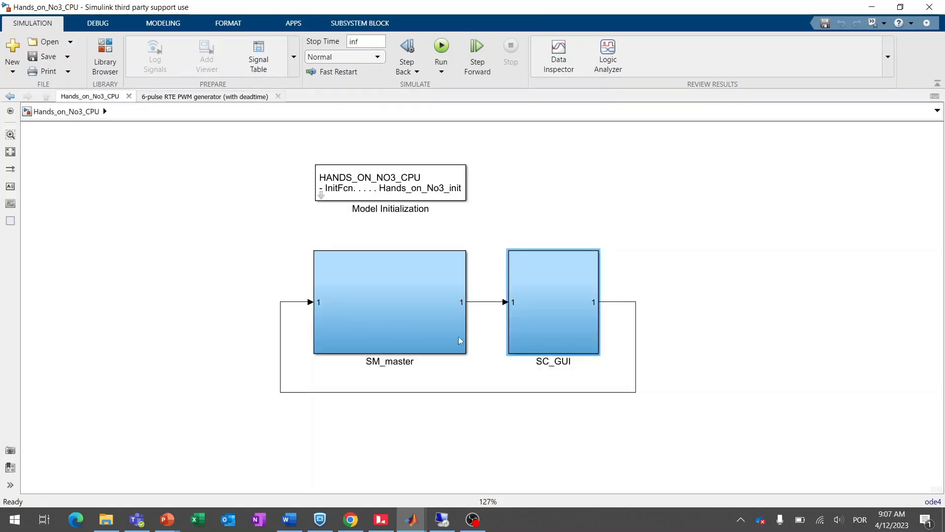
pyautogui.click(411, 306)
pyautogui.doubleClick(411, 306)
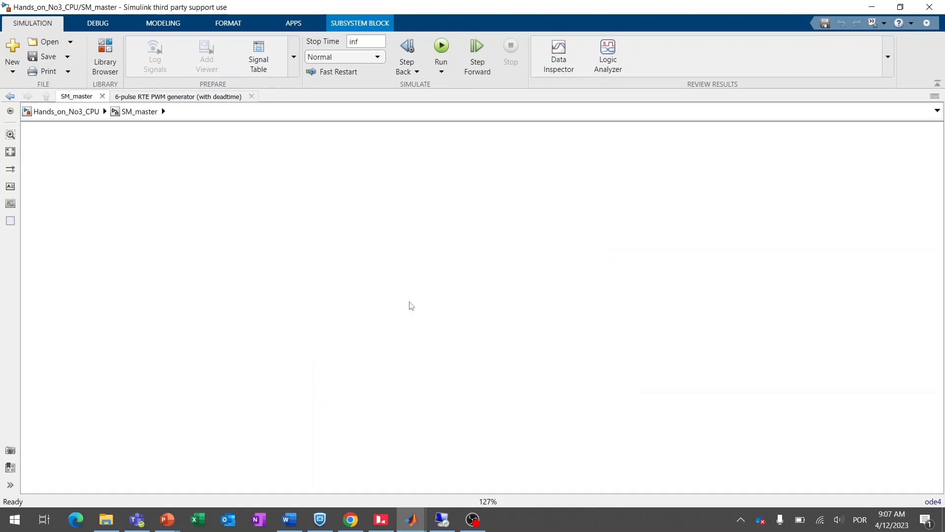
pyautogui.click(411, 335)
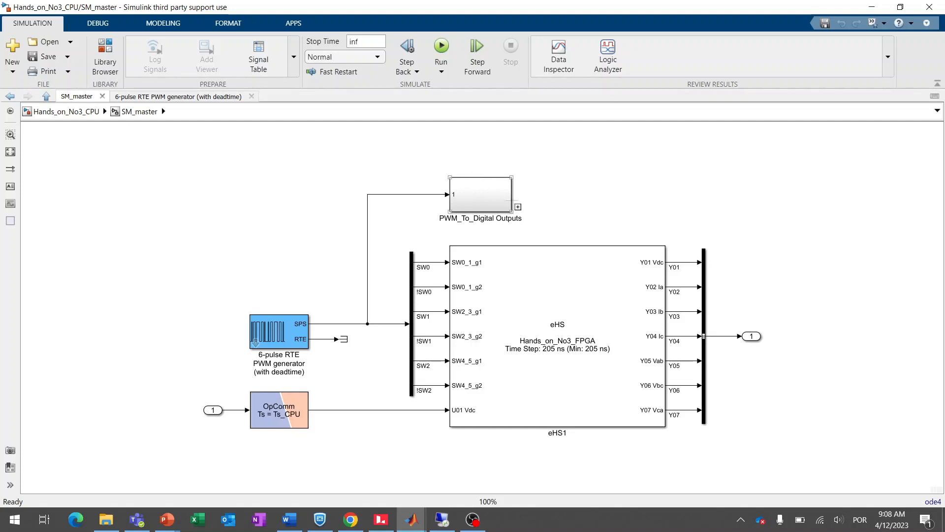
# View the contents of the PWM_To_Digital Outputs subsystem and return to SM_master
pyautogui.click(471, 188)
pyautogui.doubleClick(470, 189)
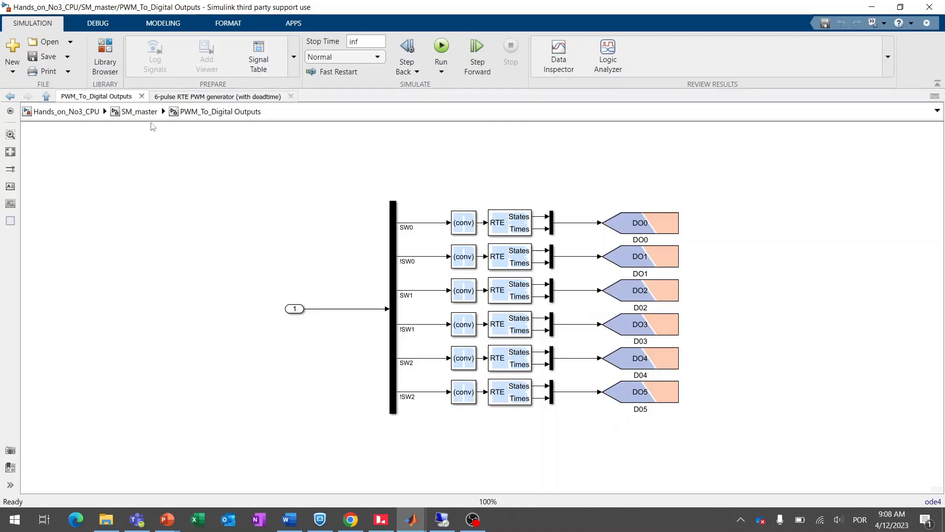
pyautogui.click(137, 114)
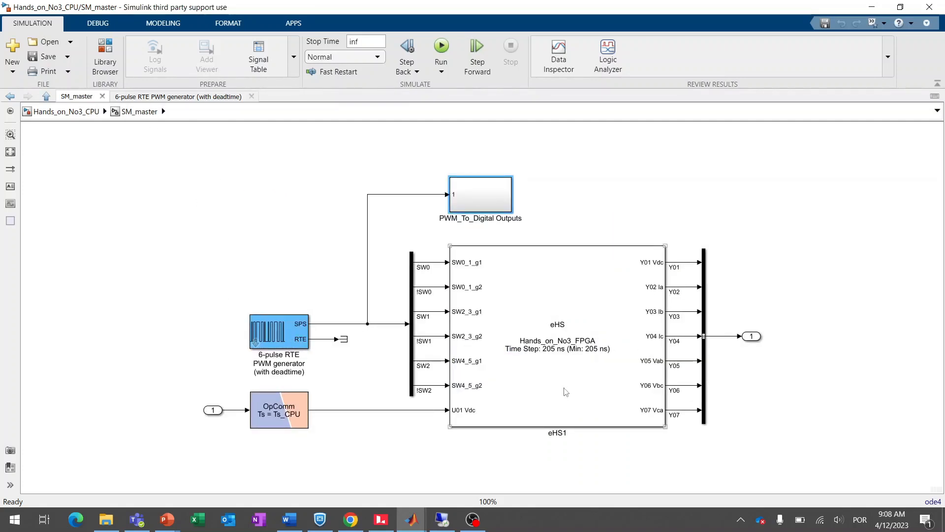
# Open the Hands_on_No3_FPGA circuit schematic from the eHS1 block
pyautogui.click(567, 356)
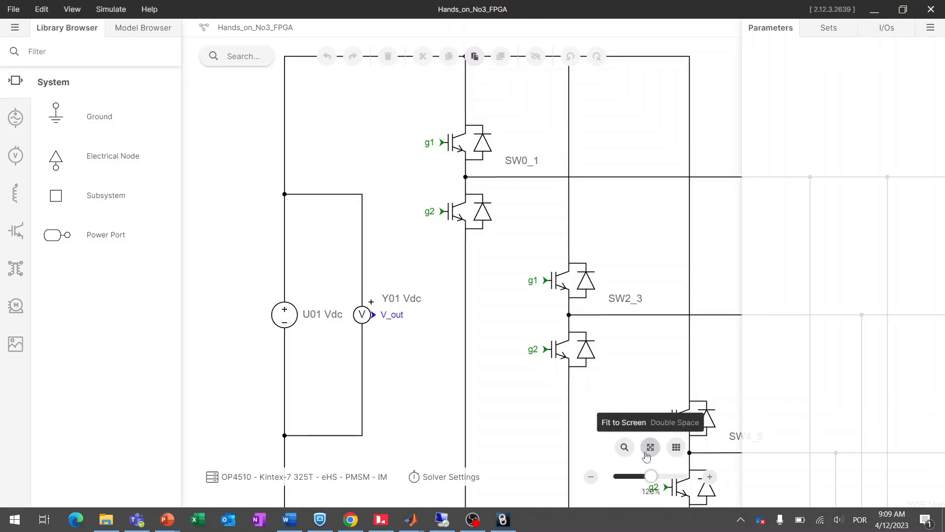
pyautogui.click(650, 448)
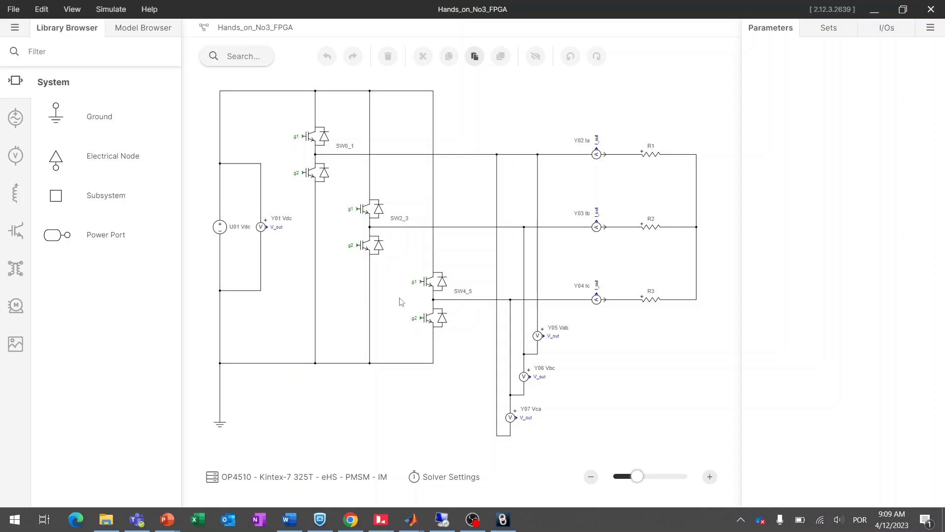
pyautogui.scroll(5, 375, 273)
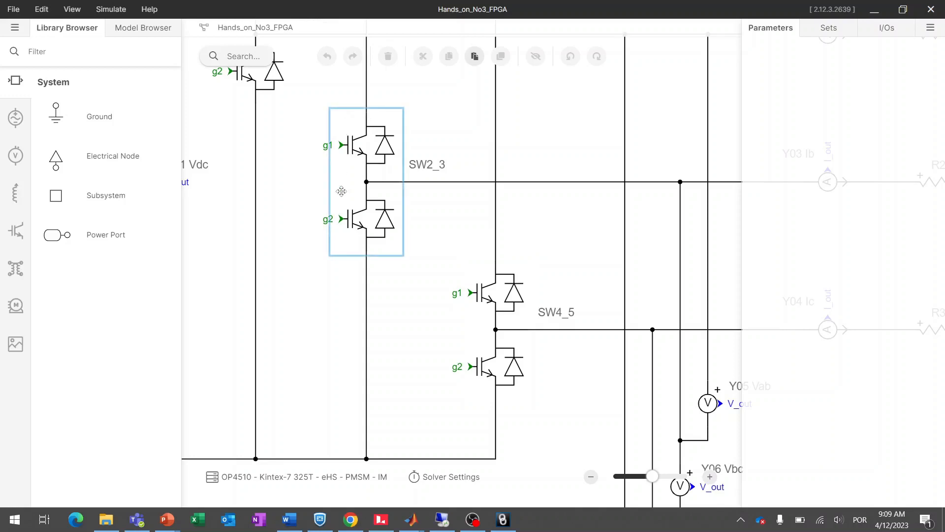
# Examine the SW2_3 half bridge, the Y01 Vdc voltmeter and the U01 Vdc source in the schematic
pyautogui.click(387, 266)
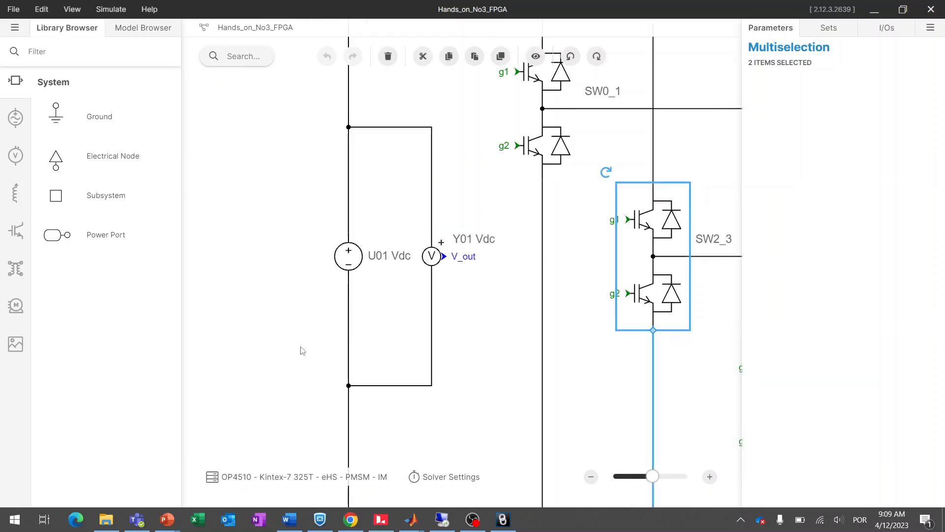
pyautogui.click(302, 350)
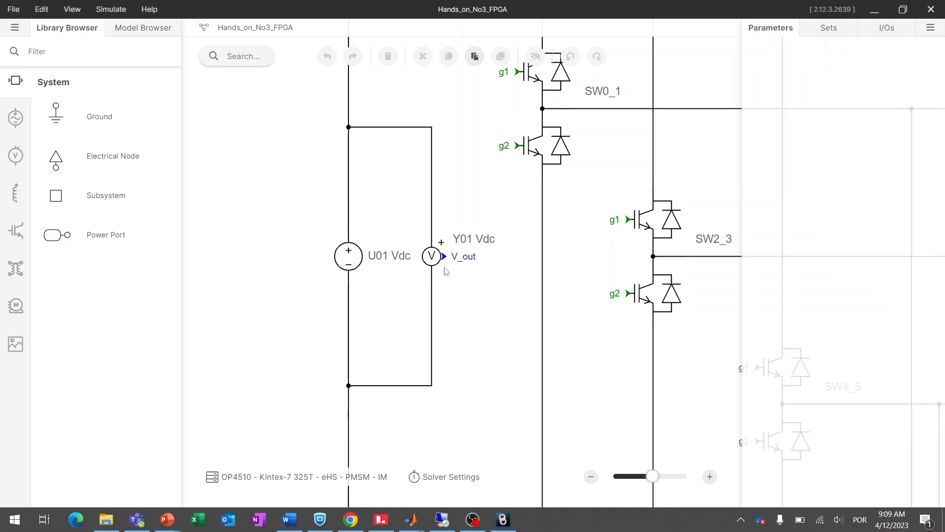
pyautogui.click(431, 260)
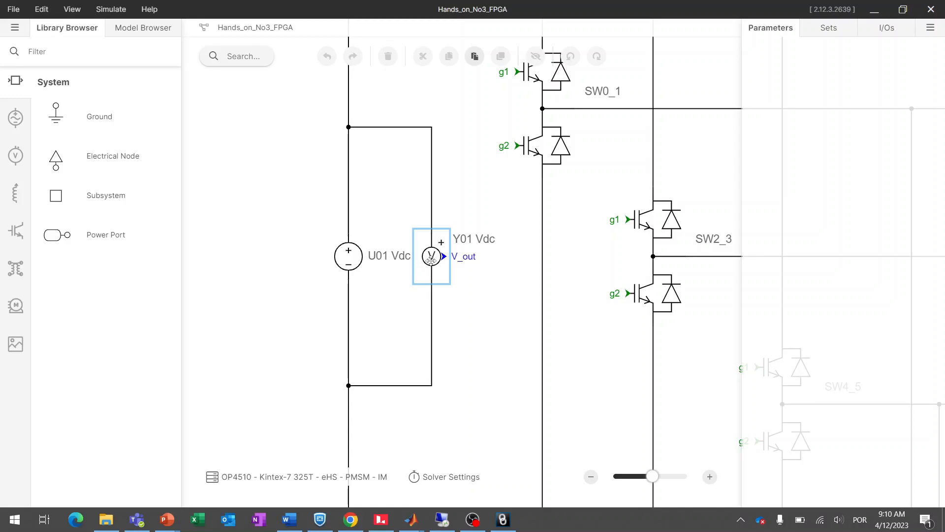
pyautogui.click(375, 222)
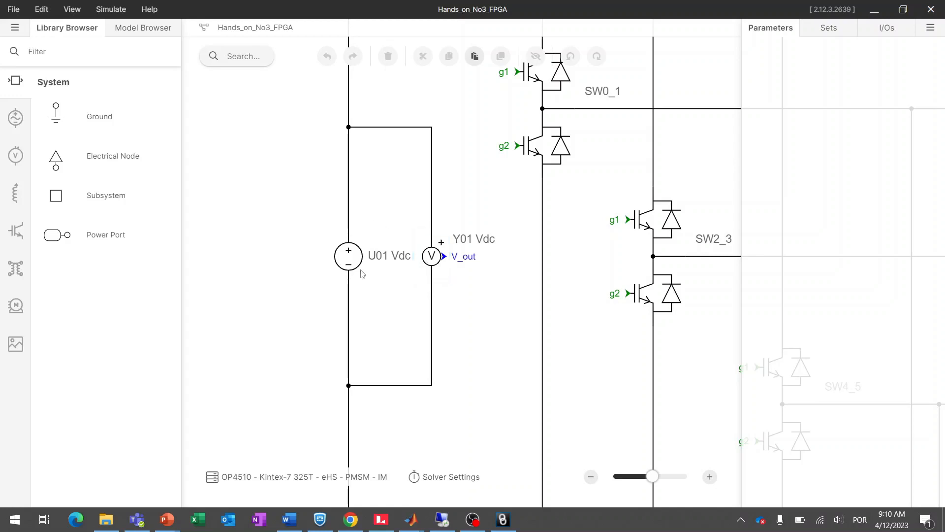
pyautogui.click(346, 260)
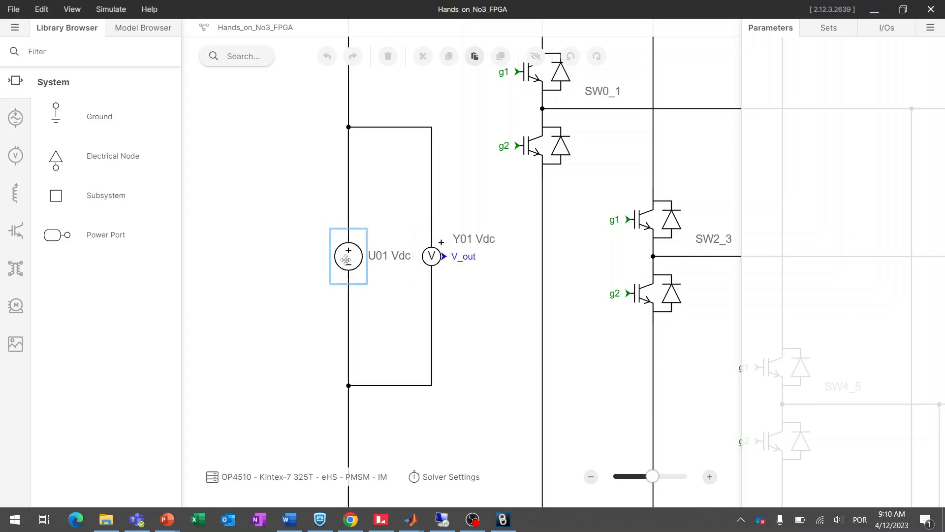
pyautogui.click(334, 302)
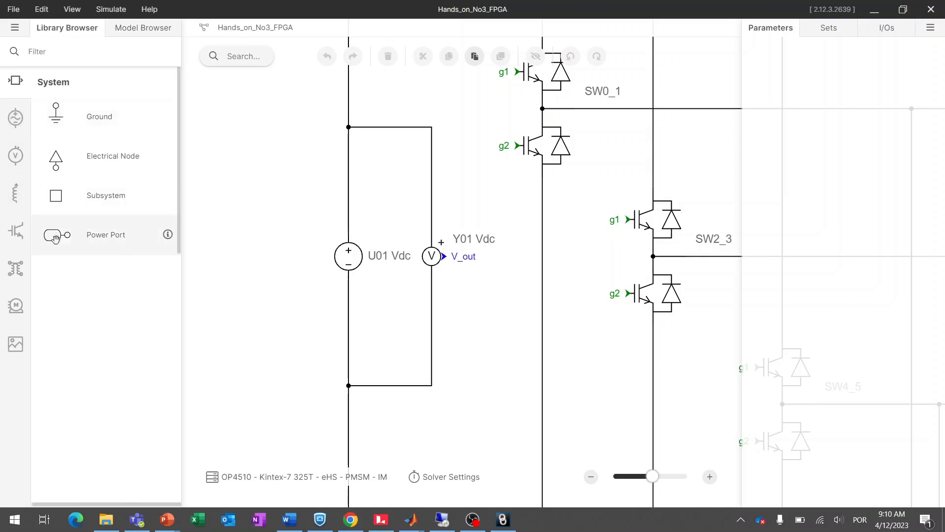
# Browse the component library categories from sources and passive blocks through switches, machines and helper blocks, returning to the system components
pyautogui.click(14, 117)
pyautogui.click(10, 151)
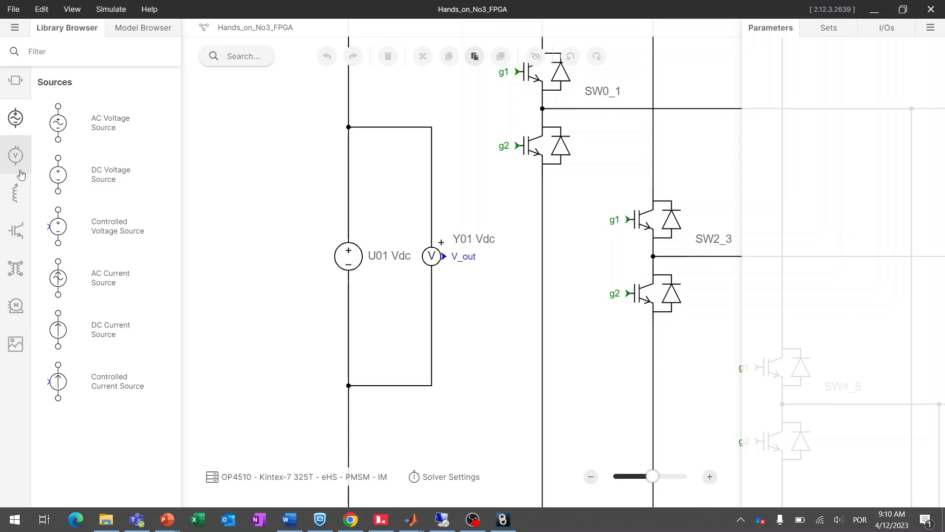
pyautogui.click(22, 196)
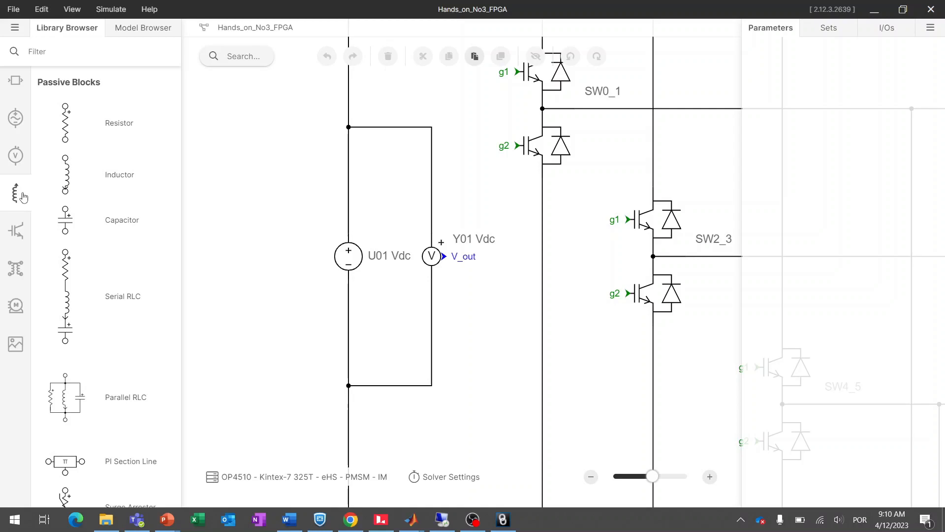
pyautogui.click(18, 231)
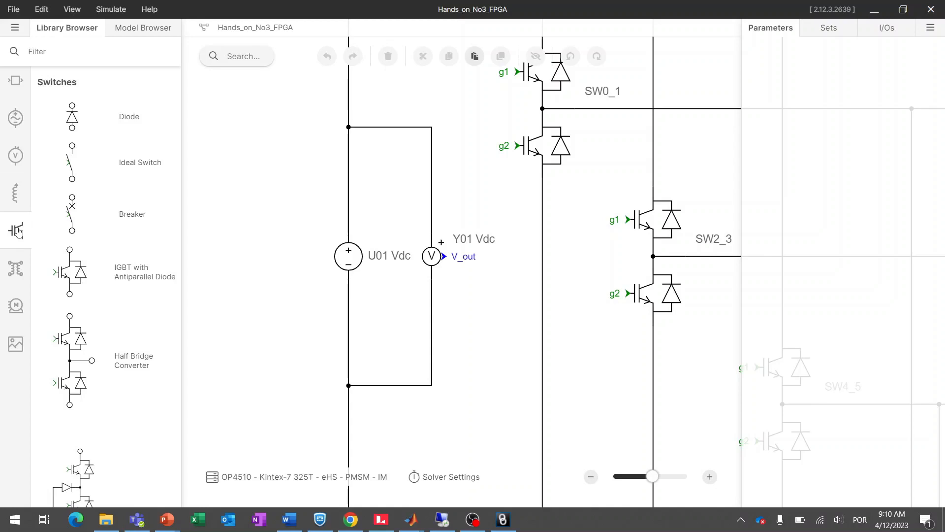
pyautogui.click(24, 270)
pyautogui.click(15, 310)
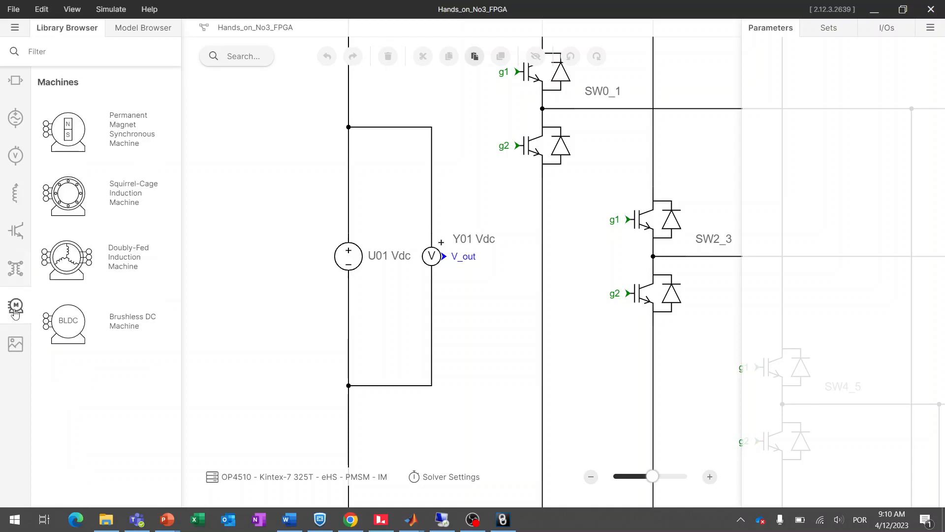
pyautogui.click(14, 346)
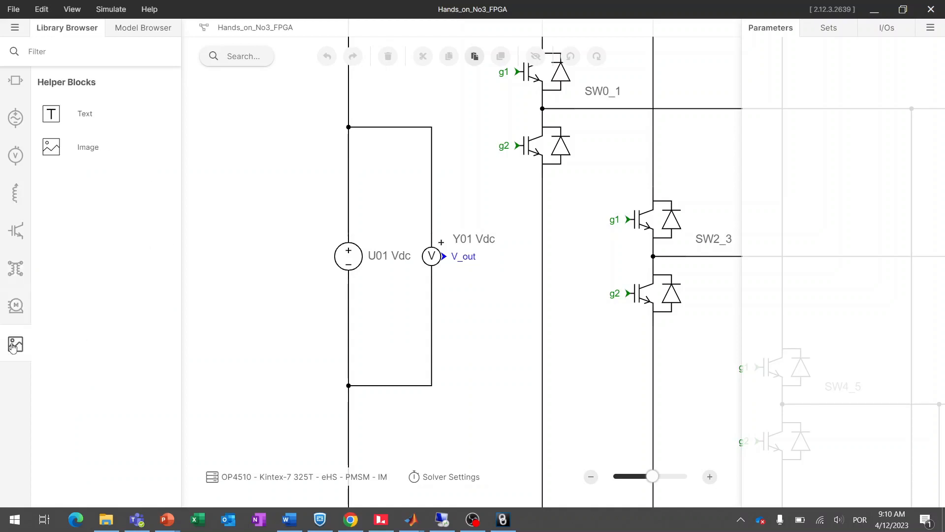
pyautogui.click(19, 95)
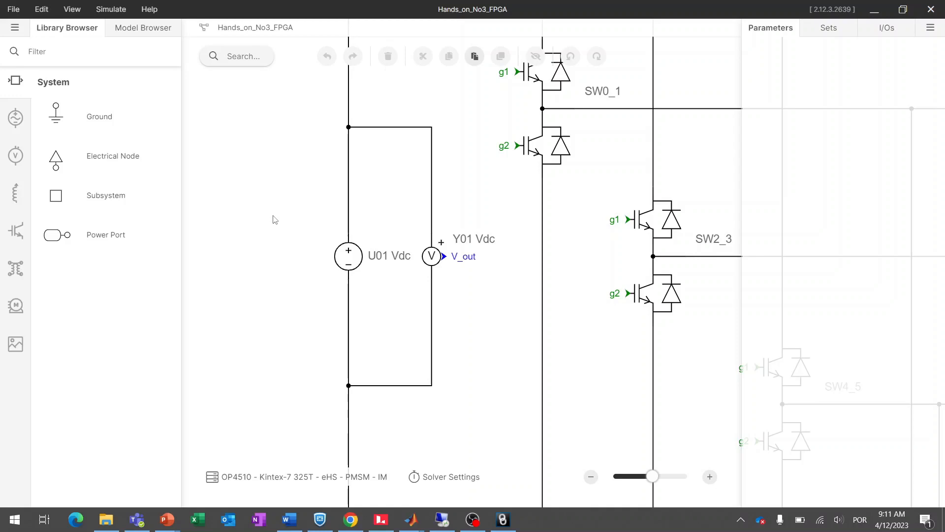
# Open the gate 1 control signal settings of the SW0_1 half bridge
pyautogui.scroll(-5, 275, 220)
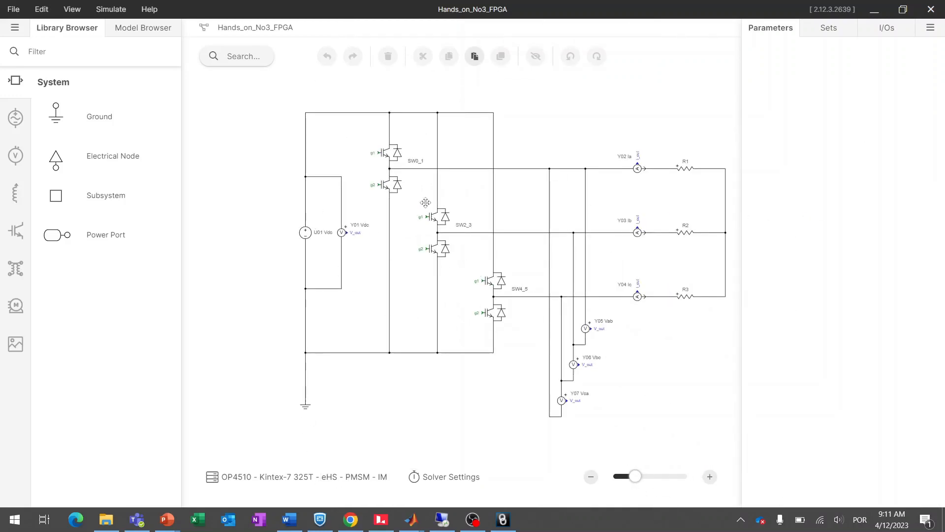
pyautogui.click(395, 178)
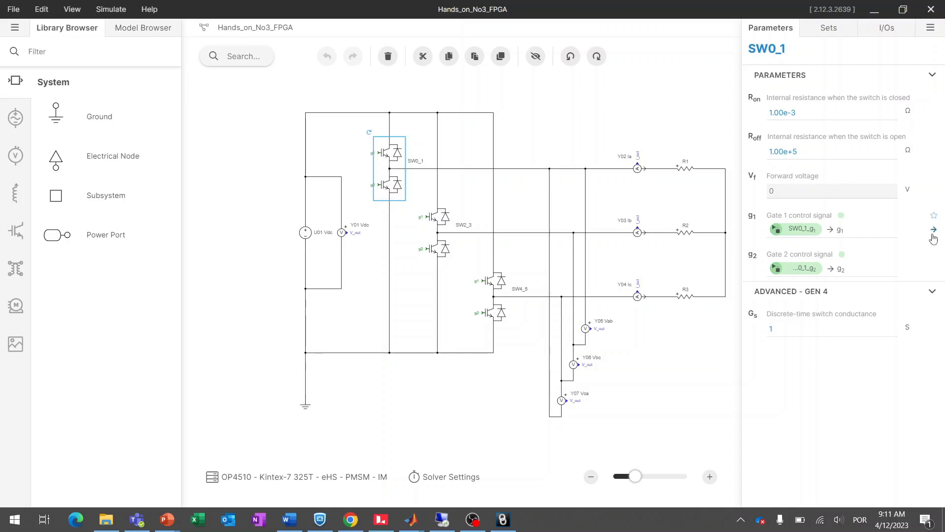
pyautogui.click(933, 229)
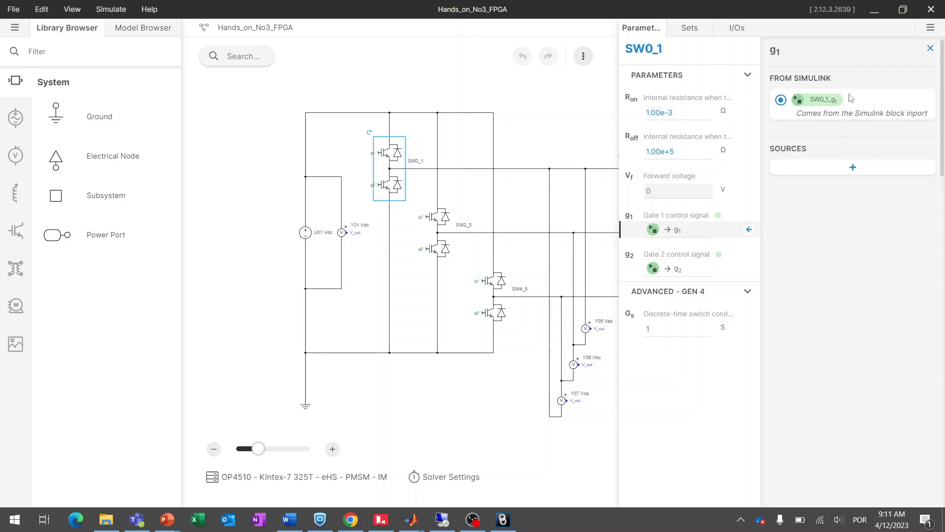
# Check the gate signal inputs on the eHS1 block in Simulink, and return to the circuit schematic
pyautogui.moveTo(402, 528)
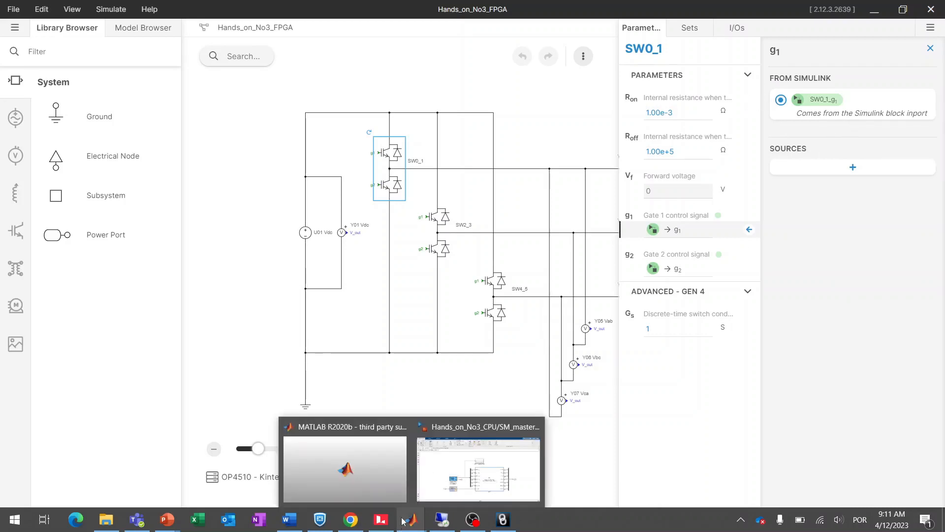
pyautogui.click(478, 480)
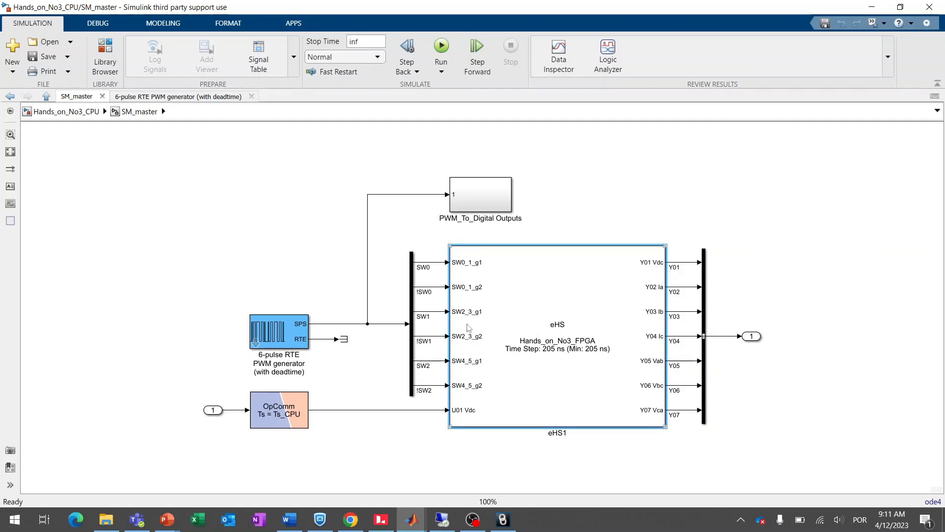
pyautogui.doubleClick(469, 328)
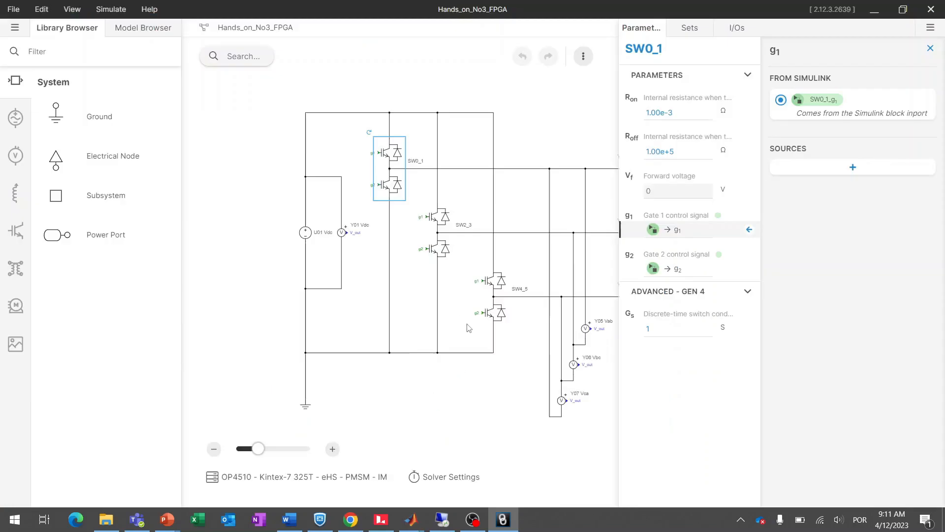
# Add a digital input on pin DI1 as the source of SW0_1's gate 1 signal, leaving the polarity high
pyautogui.click(851, 170)
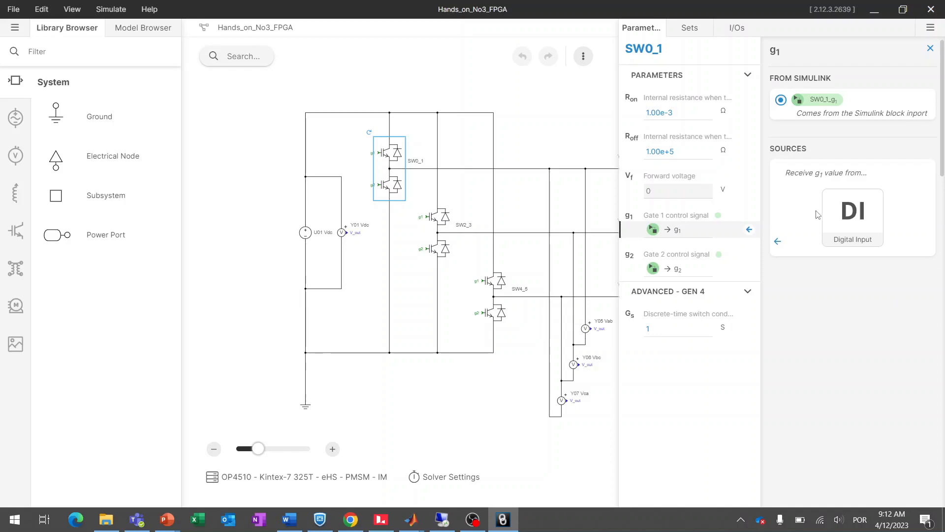
pyautogui.click(860, 230)
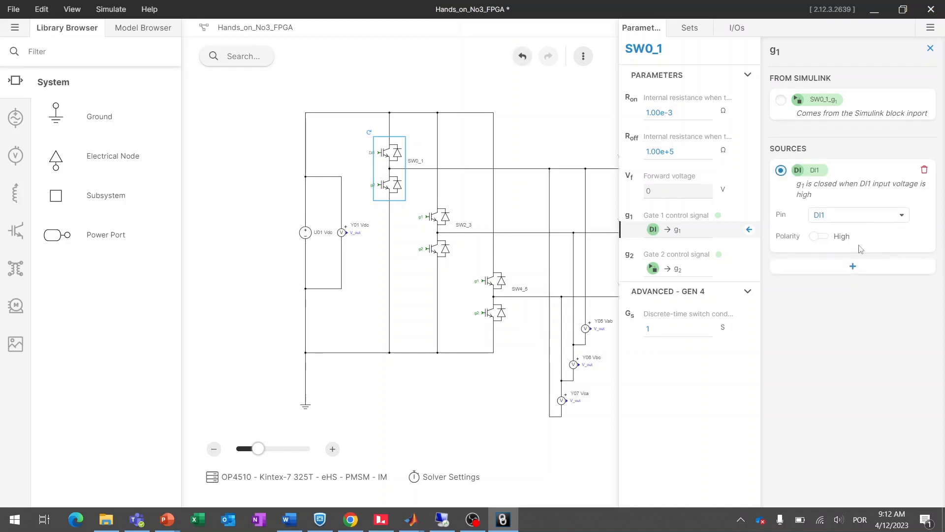
pyautogui.click(876, 222)
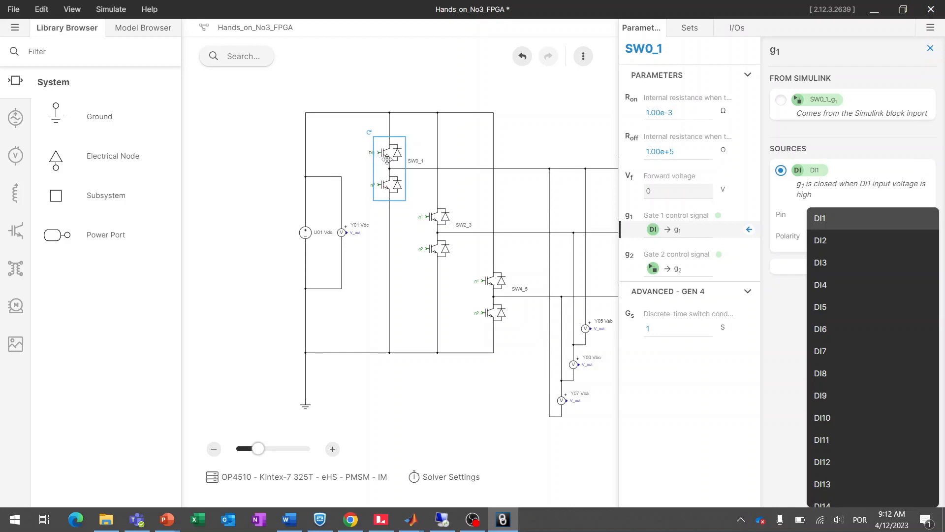
pyautogui.click(771, 317)
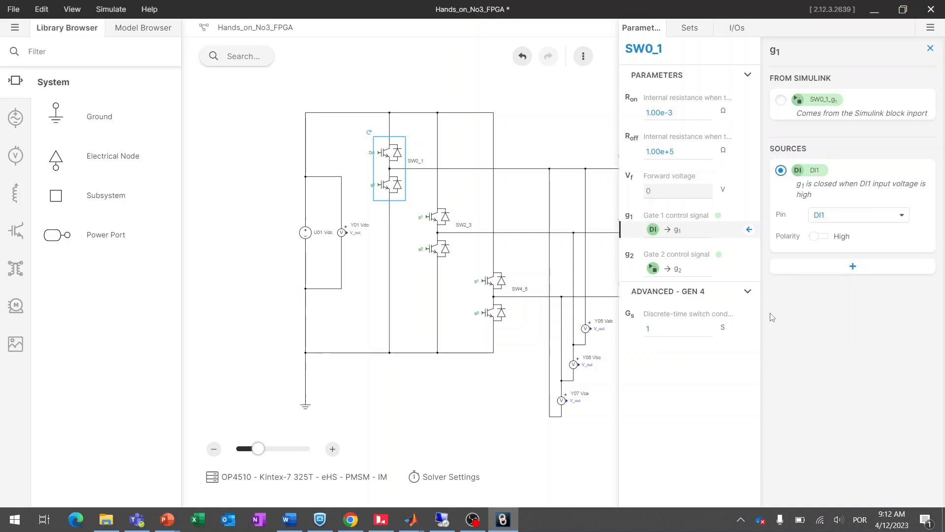
pyautogui.click(477, 390)
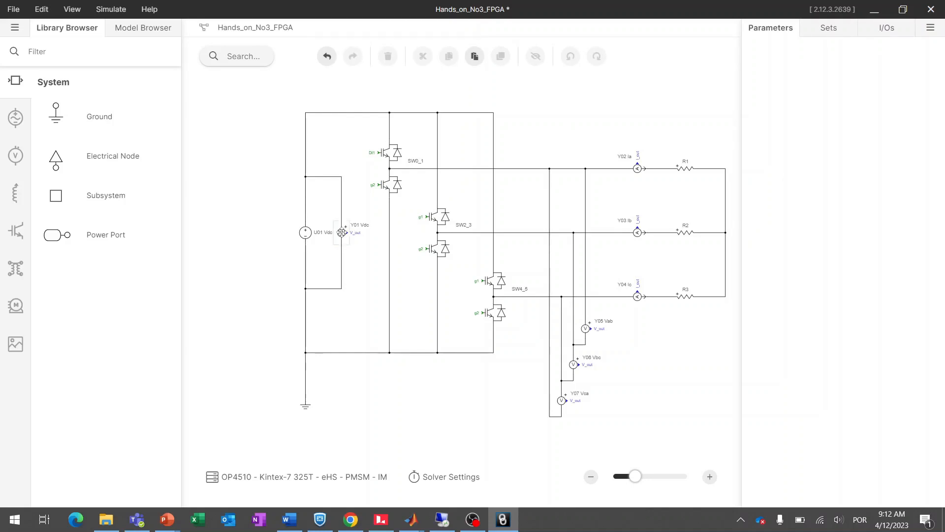
# Open the Vout signal settings of the Y01 Vdc voltmeter, and compare them with the eHS1 block's outputs in Simulink before returning to the schematic
pyautogui.click(342, 233)
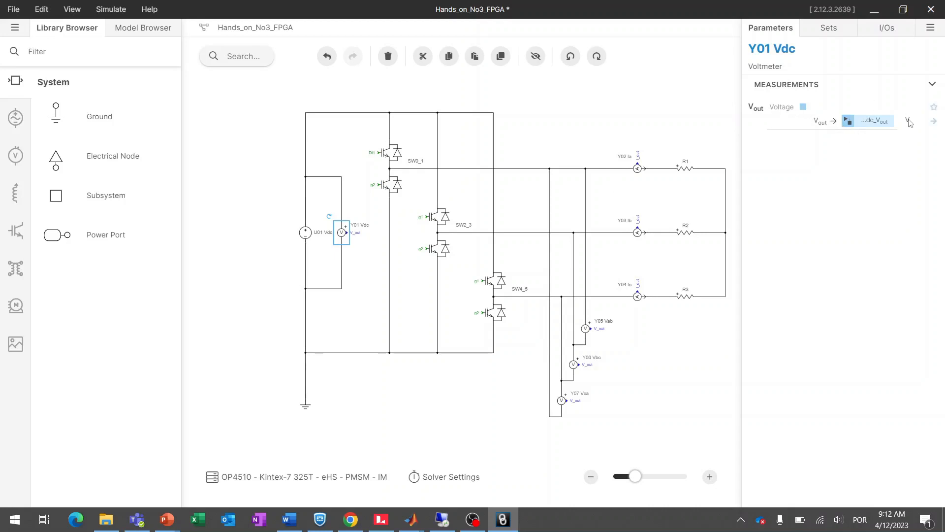
pyautogui.click(930, 123)
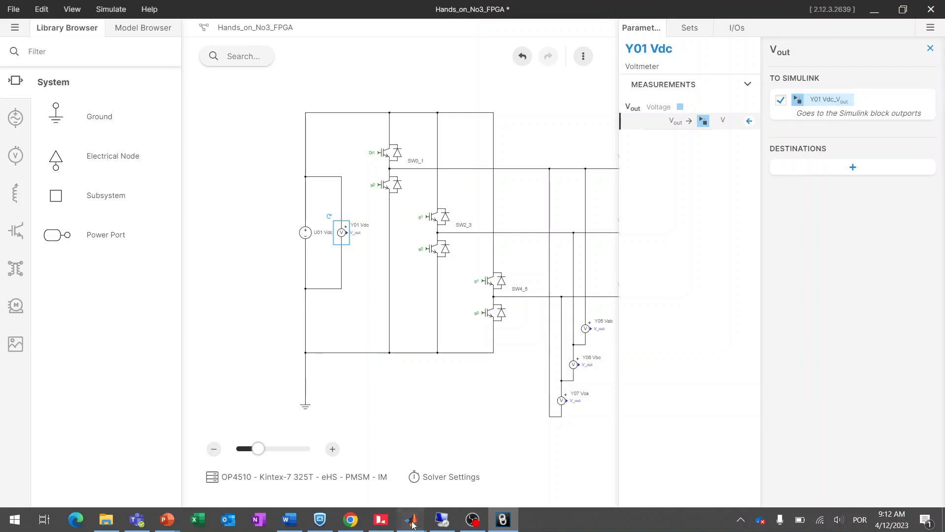
pyautogui.moveTo(412, 519)
pyautogui.click(435, 486)
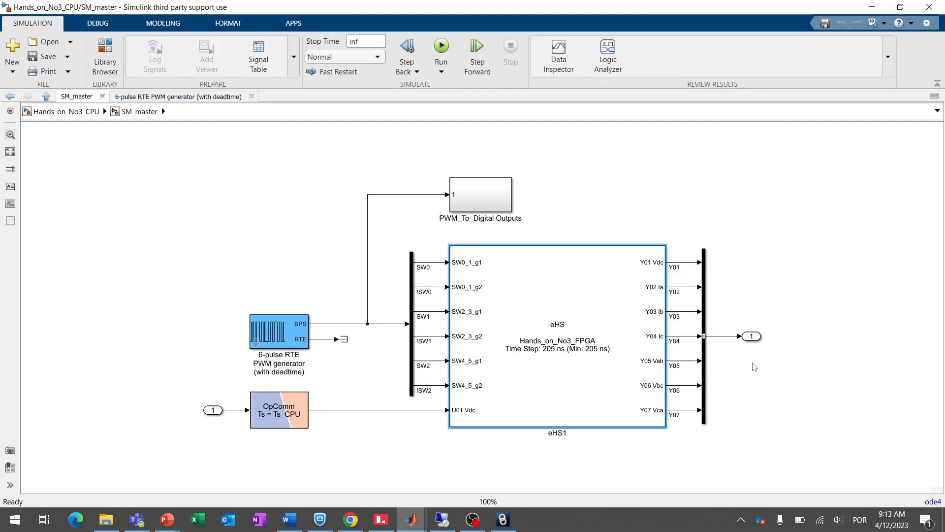
pyautogui.hotkey('alt', 'Tab')
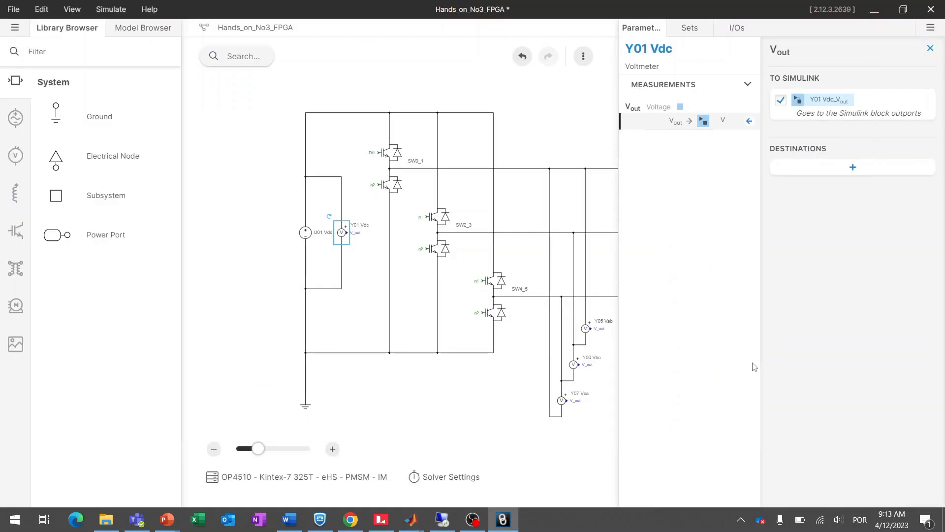
# Add an analog output on pin AO1 as a destination of the Y01 Vdc voltage, leaving the gain at 1 and the offset at 0
pyautogui.click(853, 168)
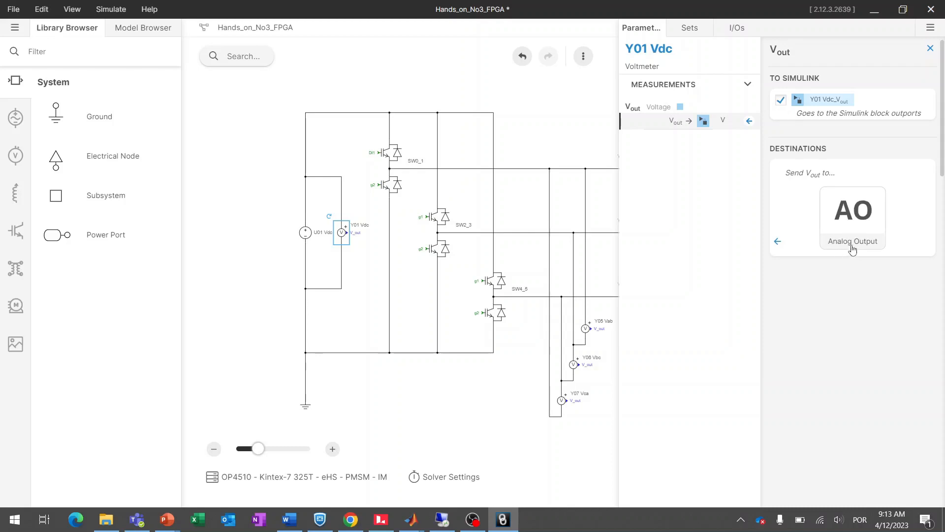
pyautogui.click(852, 219)
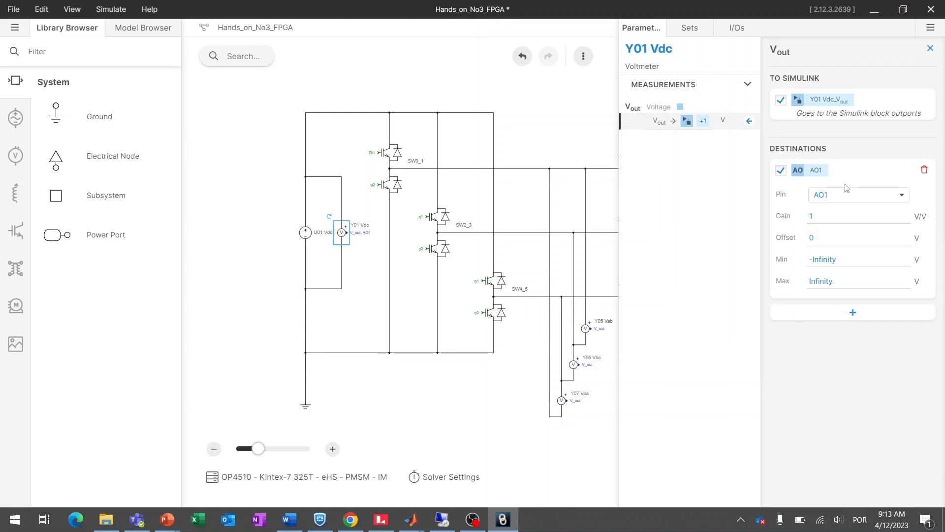
pyautogui.click(882, 203)
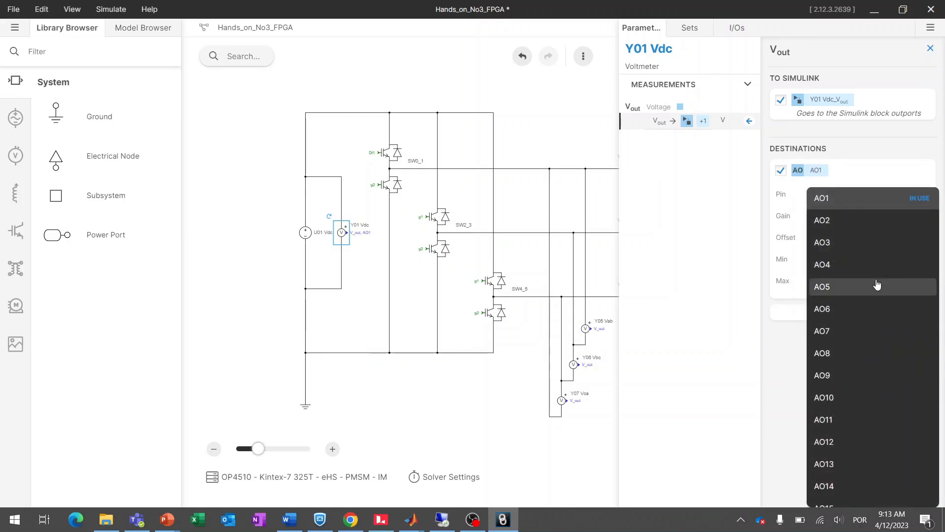
pyautogui.click(791, 364)
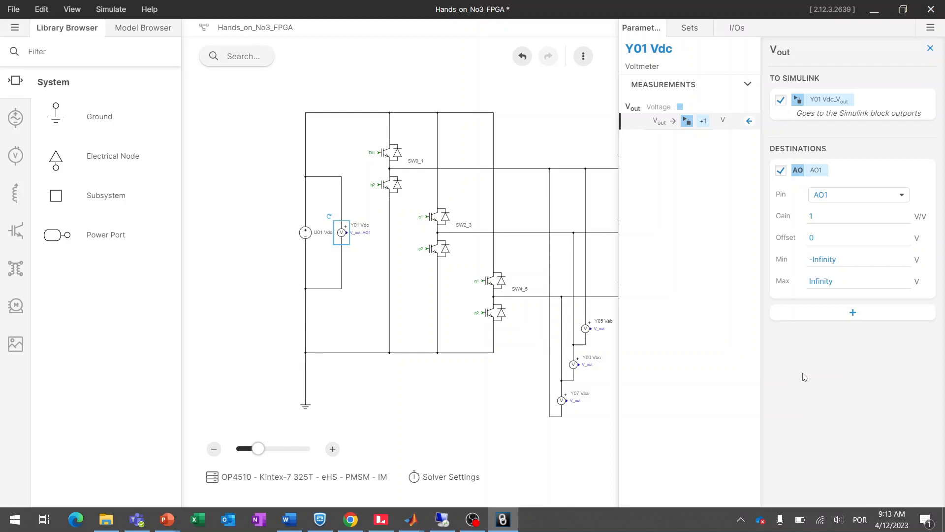
pyautogui.click(930, 48)
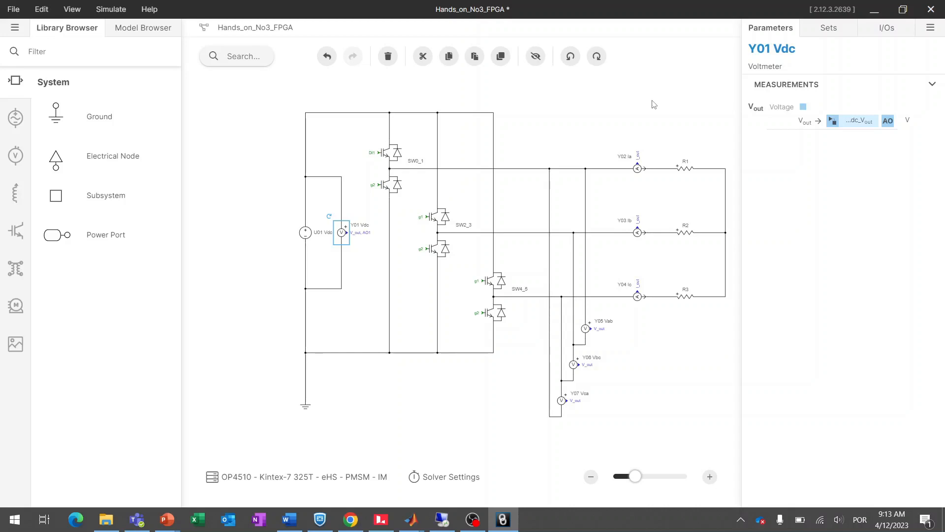
# Save the circuit model's changes and open the Simulator Setup
pyautogui.click(310, 486)
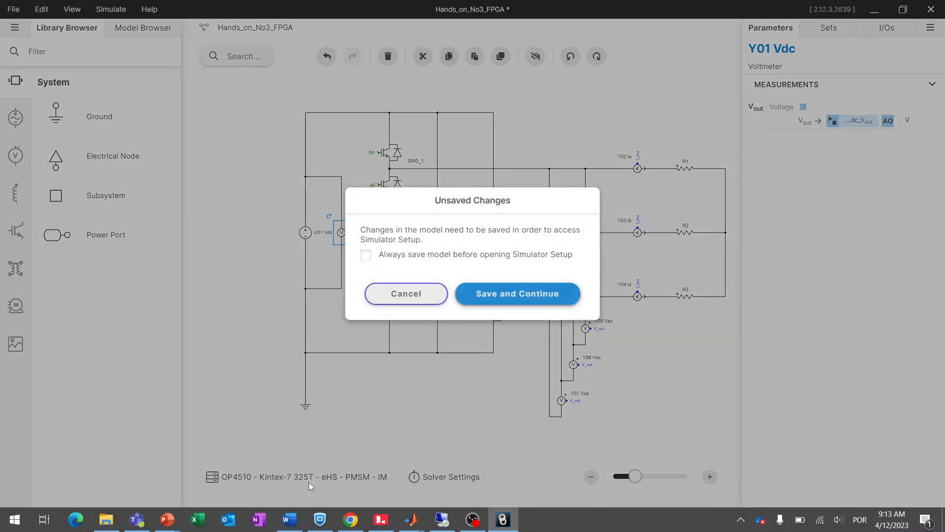
pyautogui.click(482, 295)
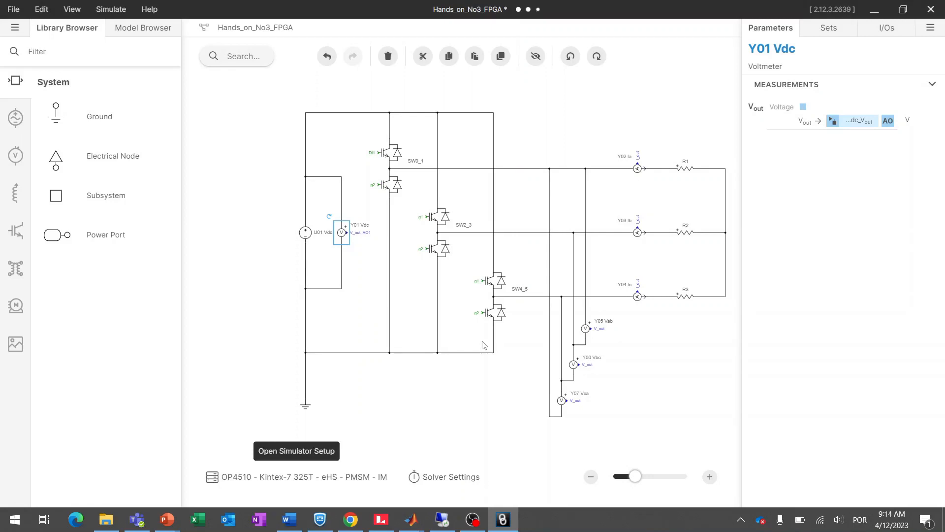
pyautogui.click(325, 475)
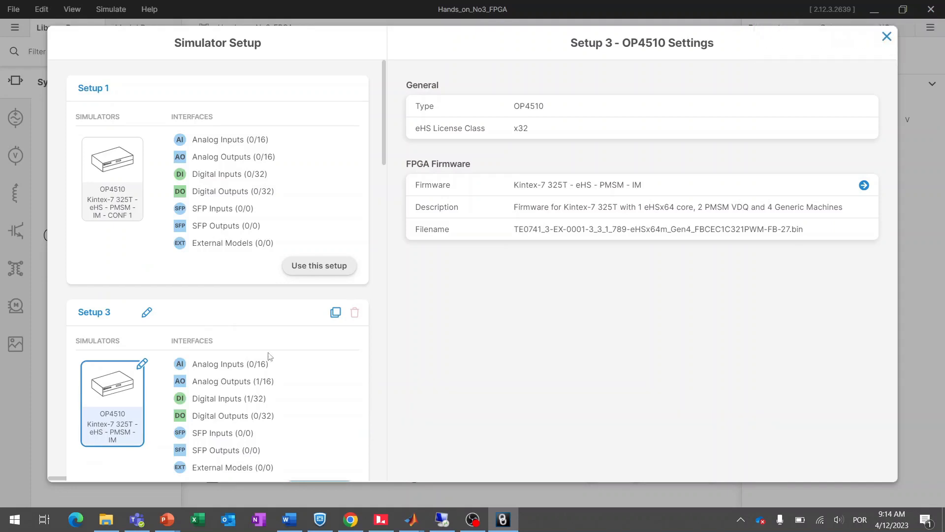
# Add a new OP4510 simulator setup with the x32 eHS license class and make it the setup in use
pyautogui.scroll(-3, 273, 343)
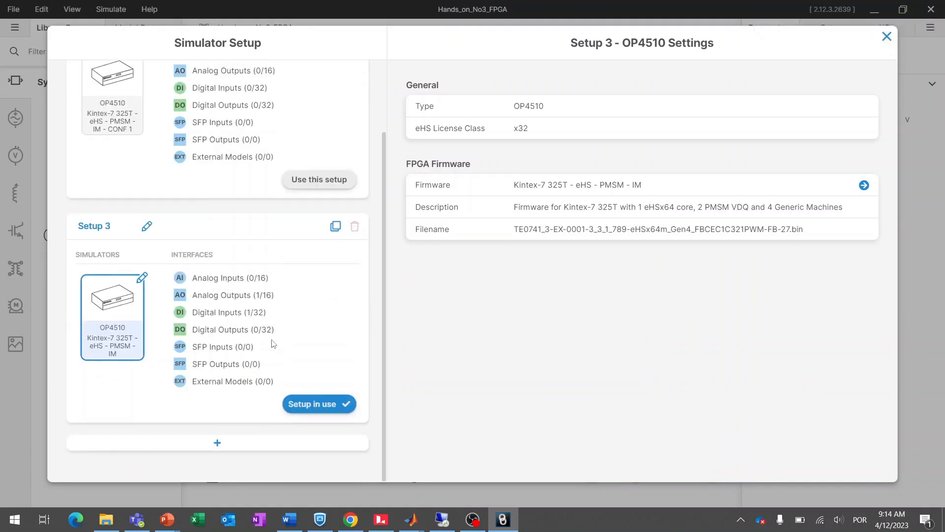
pyautogui.click(214, 448)
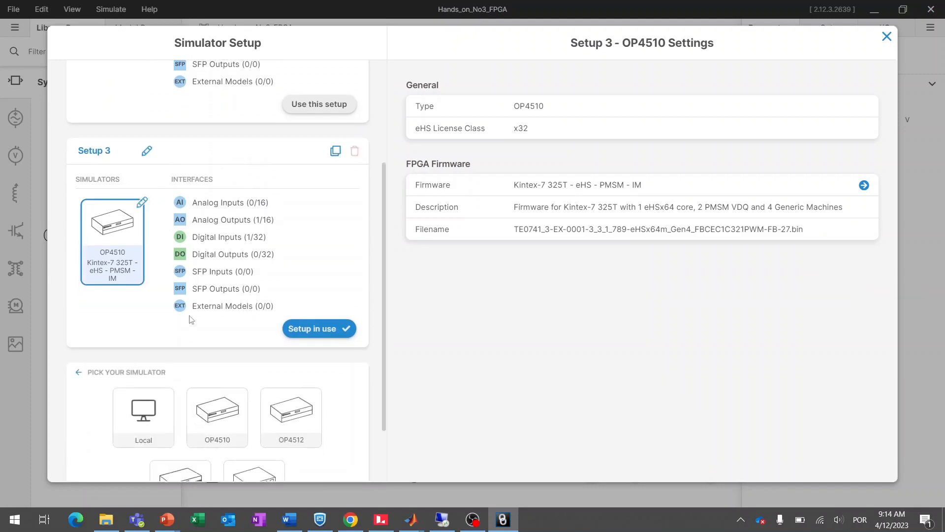
pyautogui.scroll(-3, 148, 401)
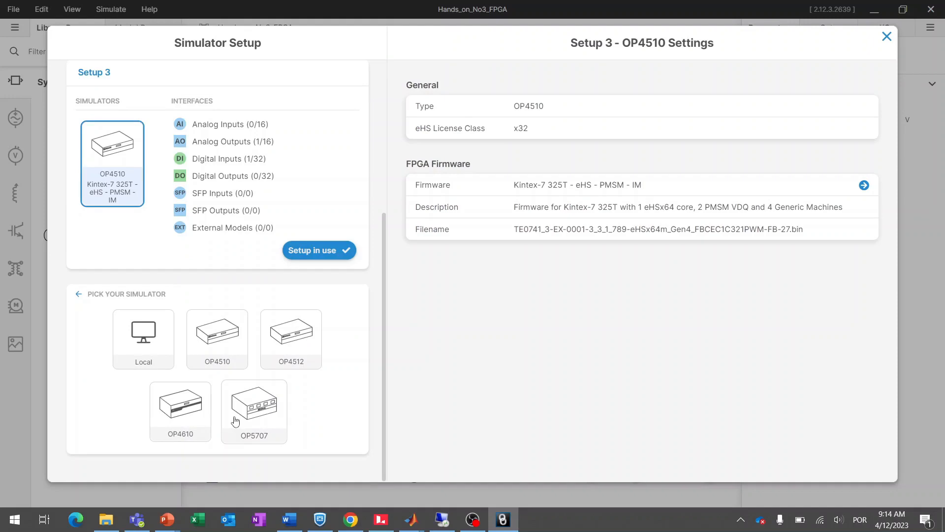
pyautogui.click(213, 351)
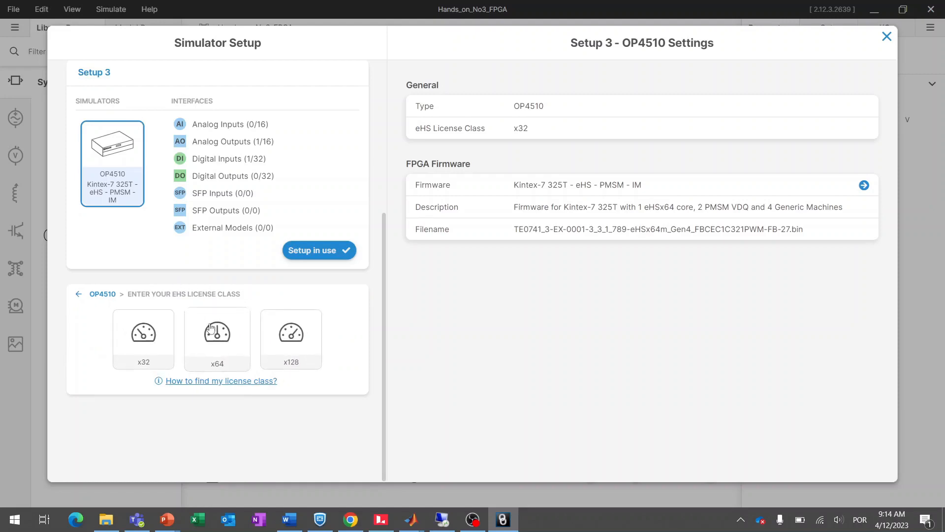
pyautogui.click(150, 335)
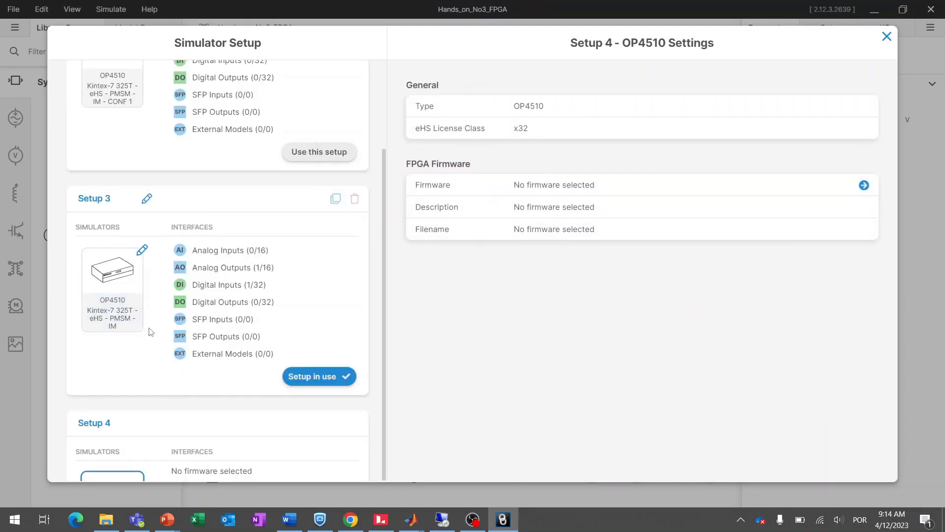
pyautogui.click(306, 403)
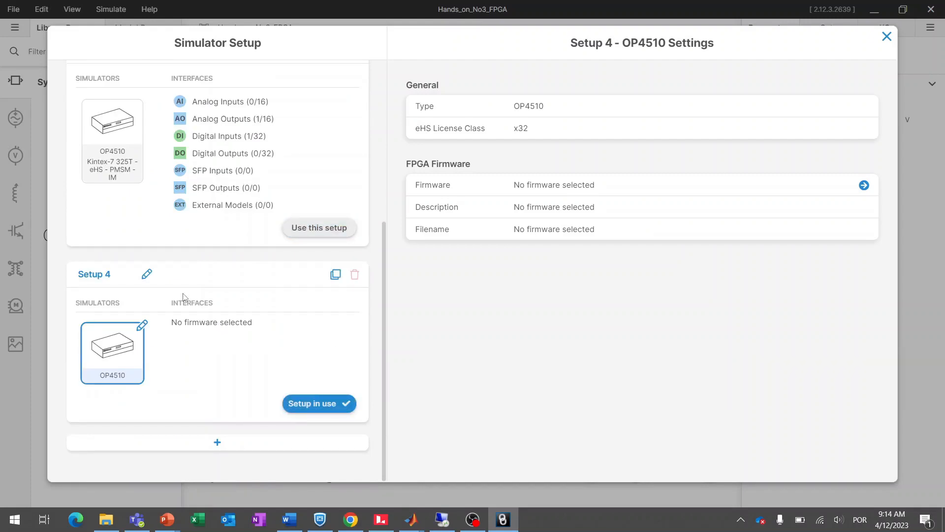
# Review the available firmware and the Firmware Manager, and assign the Kintex-7 325T - eHS - PMSM - IM firmware to Setup 4
pyautogui.click(610, 190)
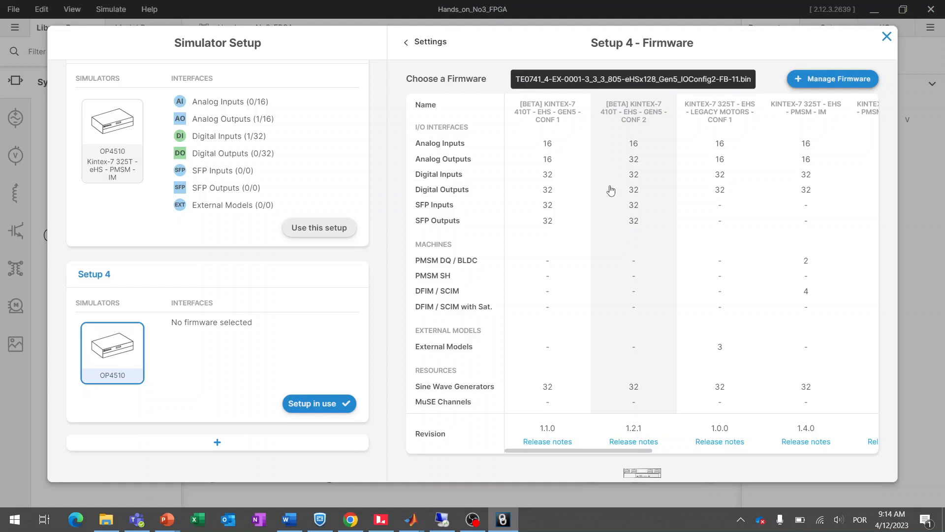
pyautogui.hscroll(2, 752, 177)
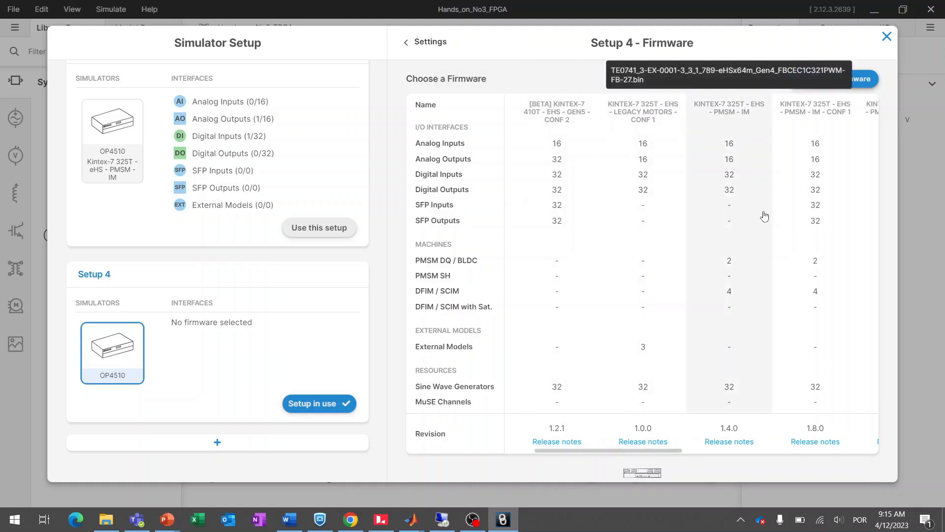
pyautogui.click(808, 84)
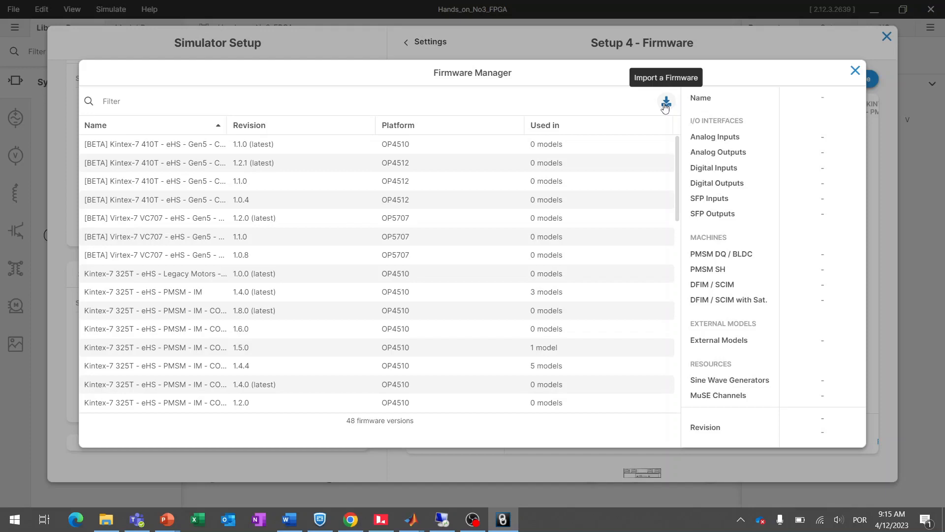
pyautogui.click(856, 73)
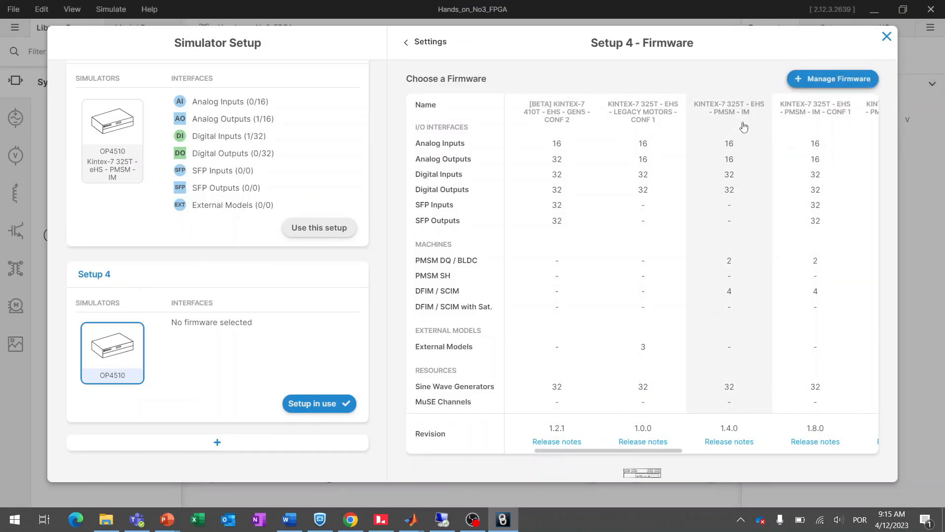
pyautogui.click(728, 163)
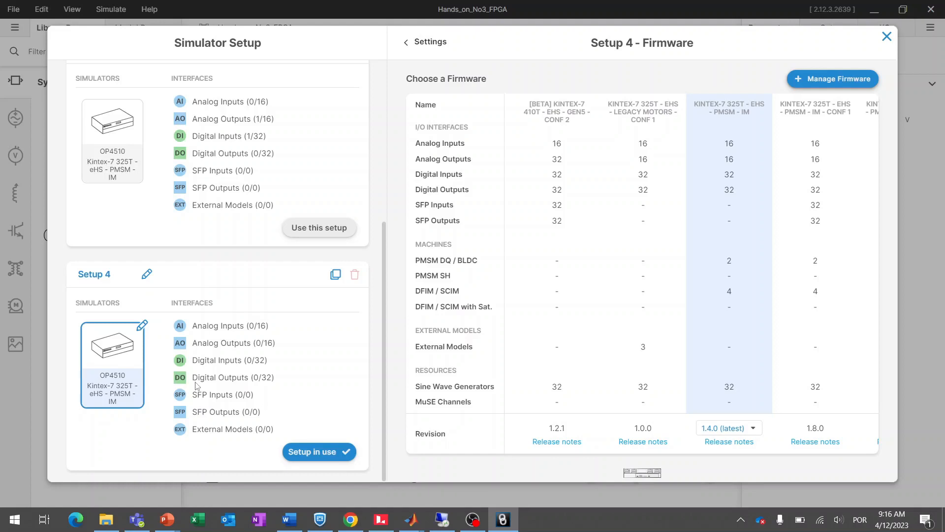
pyautogui.click(887, 37)
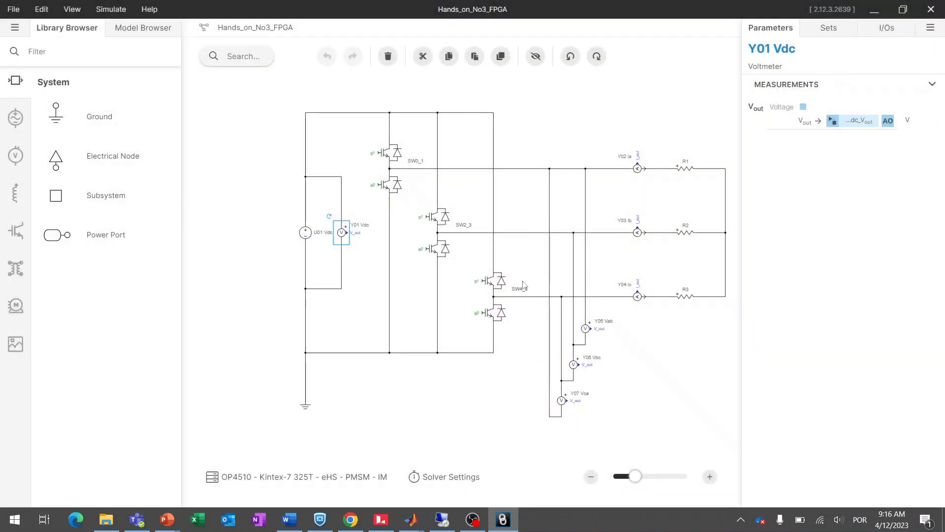
# Review the circuit's solver settings, including the time step and circuit analysis method, without changing them
pyautogui.click(445, 476)
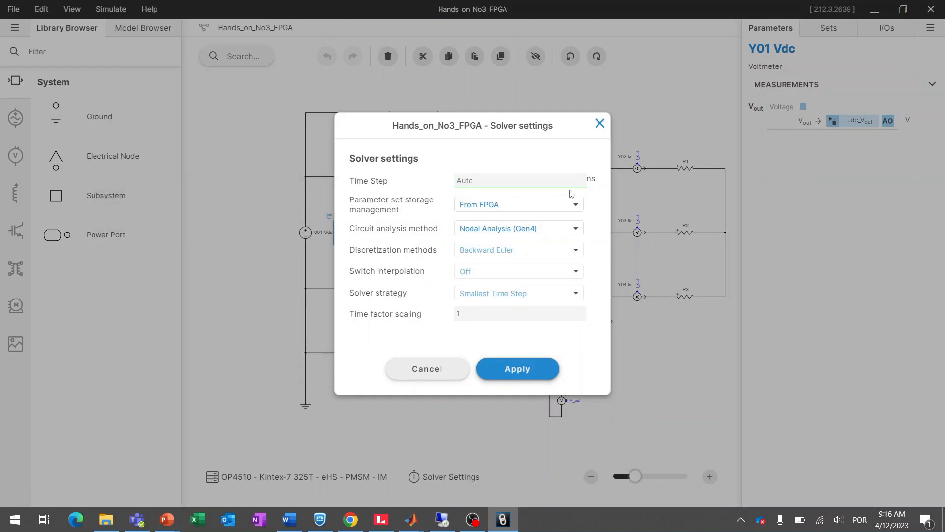
pyautogui.moveTo(400, 198)
pyautogui.click(599, 123)
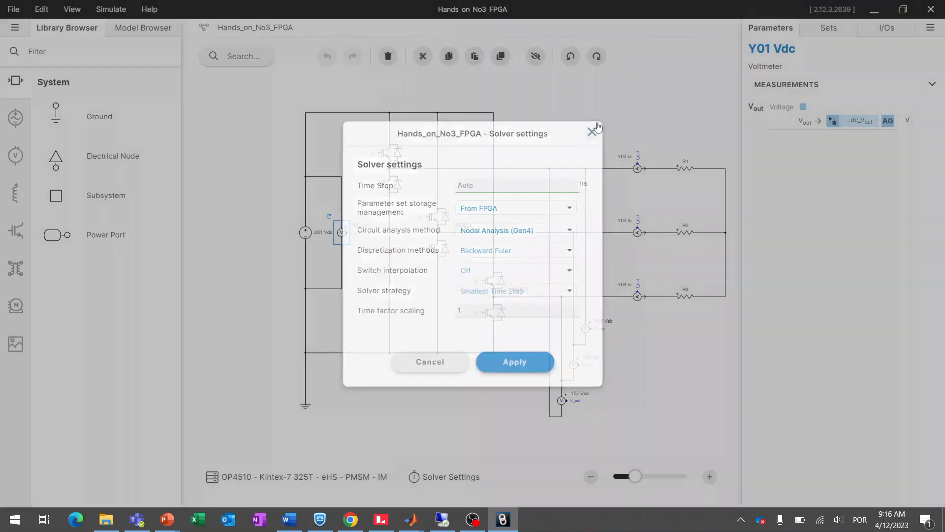
# Check the time step on the eHS1 block in Simulink, reopen the circuit schematic from the block, and close the schematic editor
pyautogui.moveTo(411, 520)
pyautogui.click(480, 470)
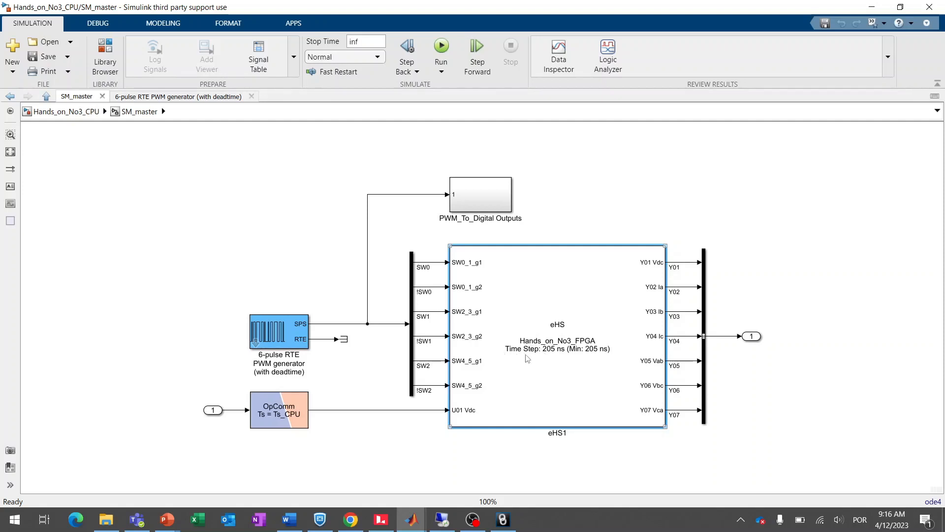
pyautogui.doubleClick(562, 357)
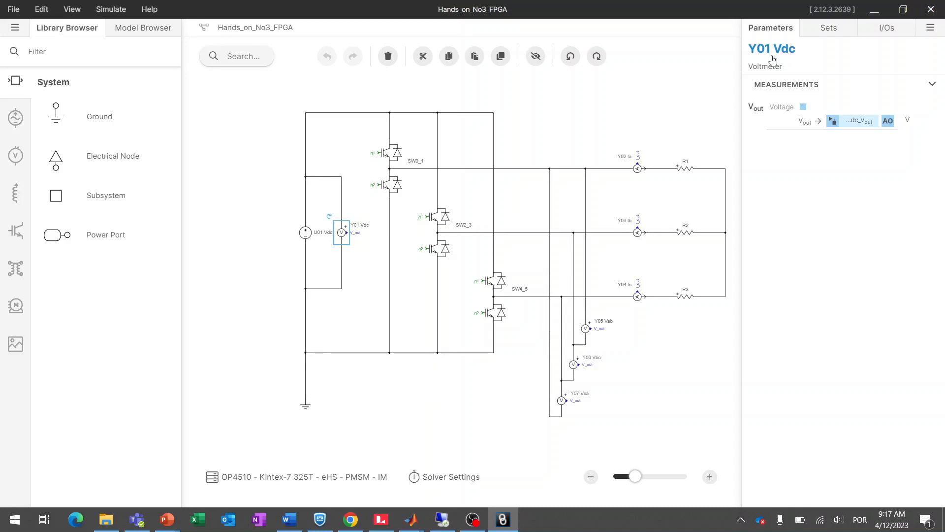
pyautogui.click(931, 10)
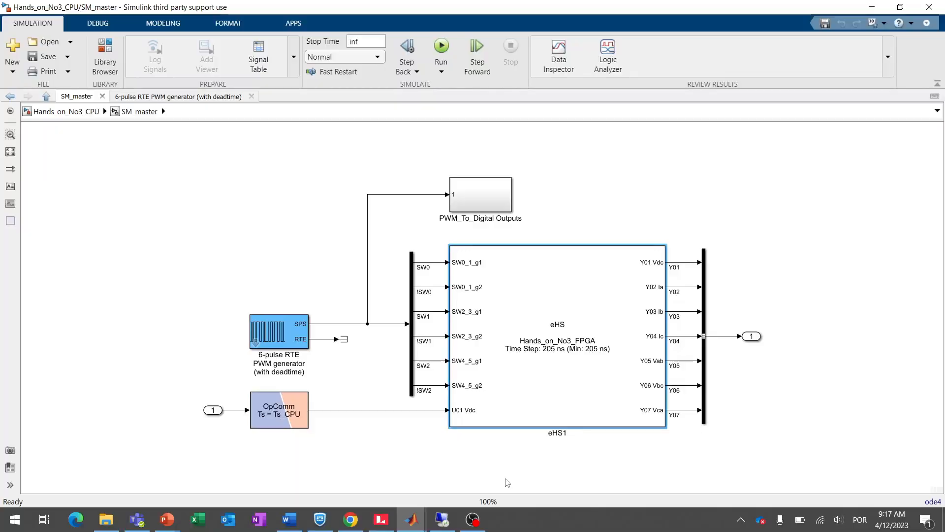
# Switch to RT-LAB in the remote session and open the recorder's SIGNAL_GROUP_1 signal list in the ehs_handson3 project
pyautogui.click(442, 520)
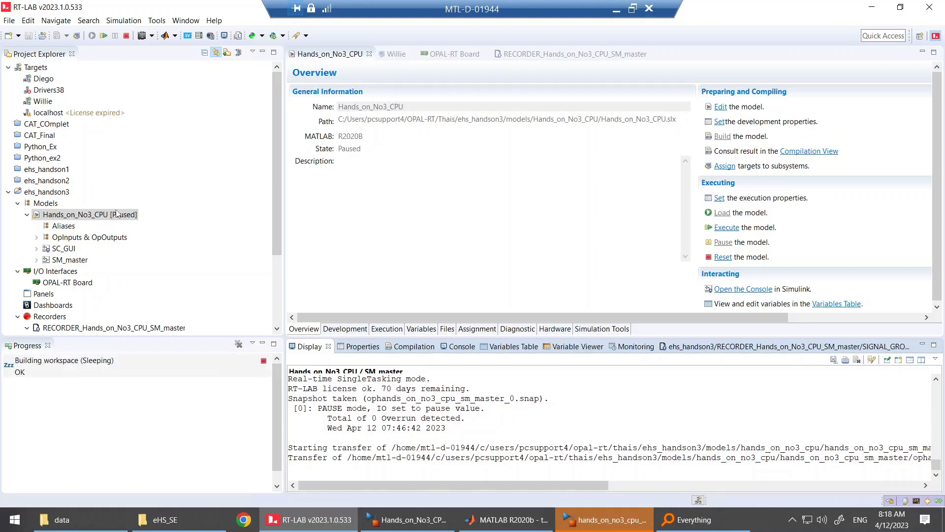
pyautogui.scroll(-2, 114, 271)
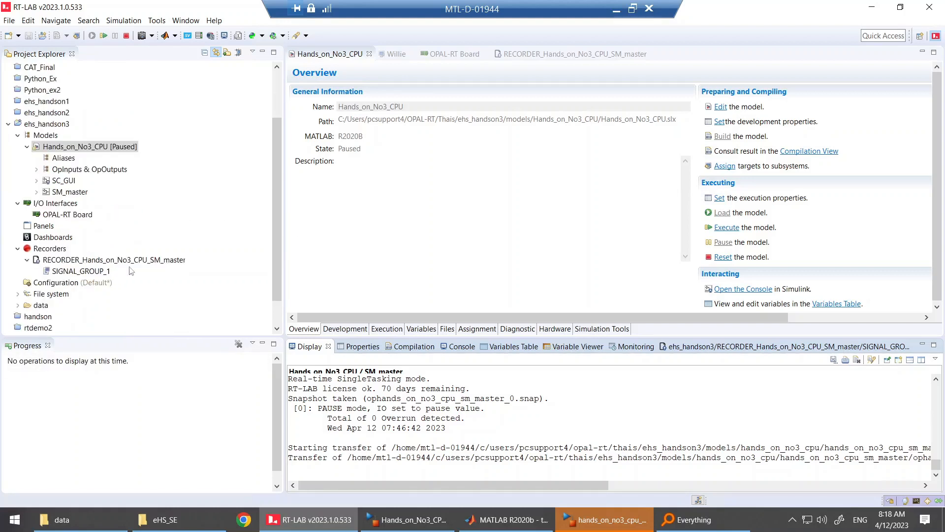
pyautogui.doubleClick(68, 275)
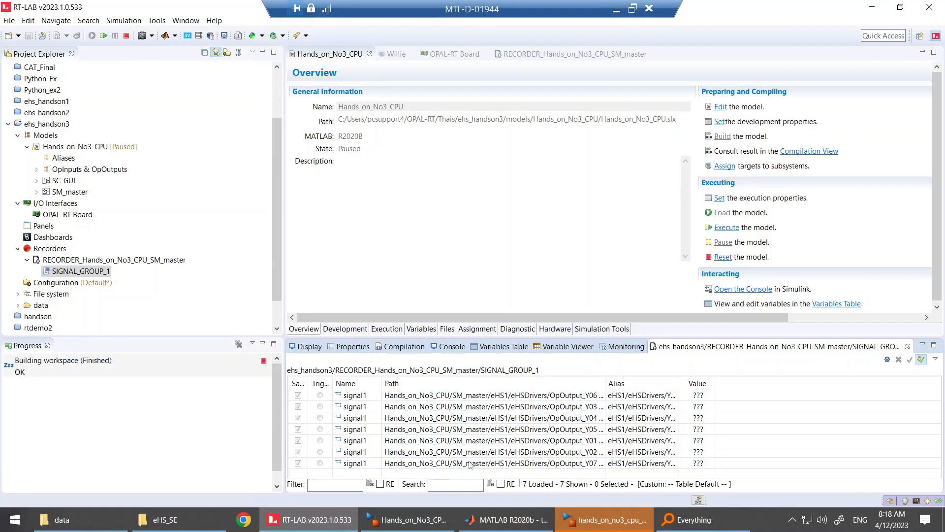
# Check the generated hands_on_no3_cpu_2_sc_gui console model, minimize it, and execute the Hands_on_No3_CPU model in RT-LAB
pyautogui.click(602, 521)
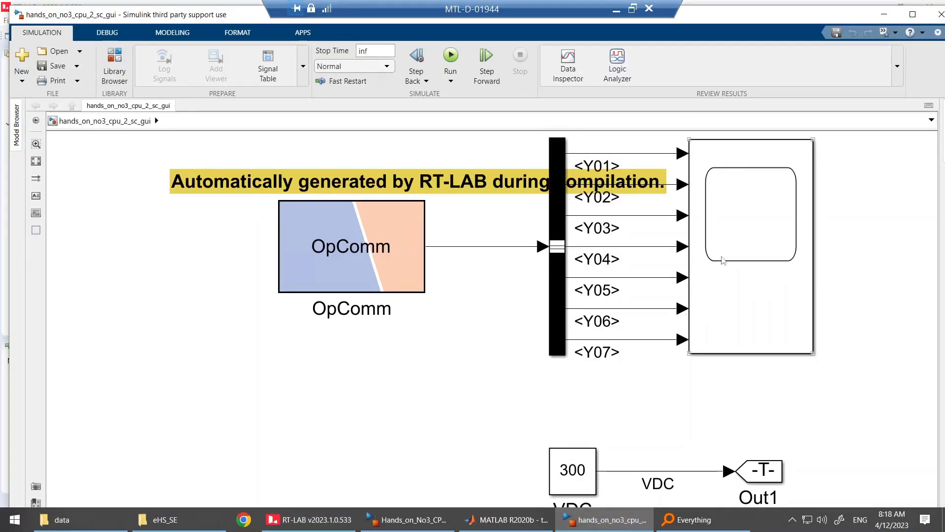
pyautogui.click(884, 15)
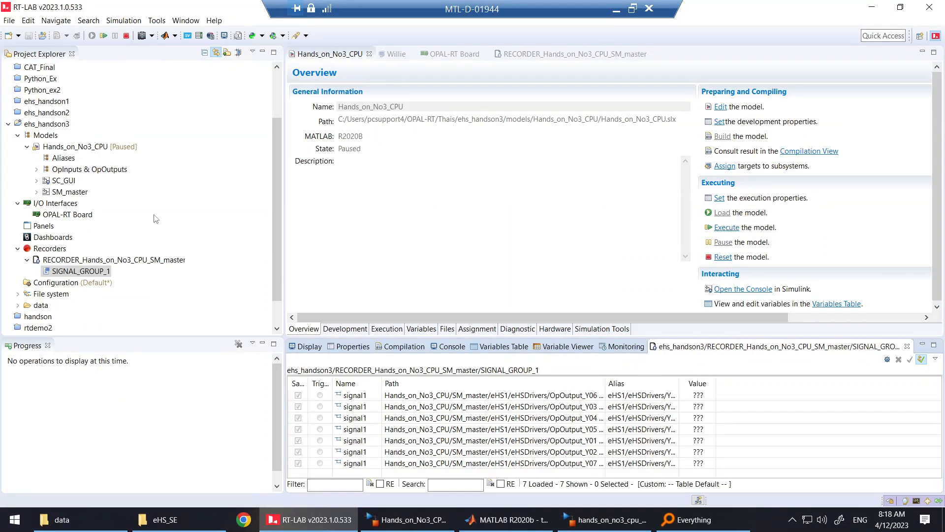
pyautogui.click(722, 229)
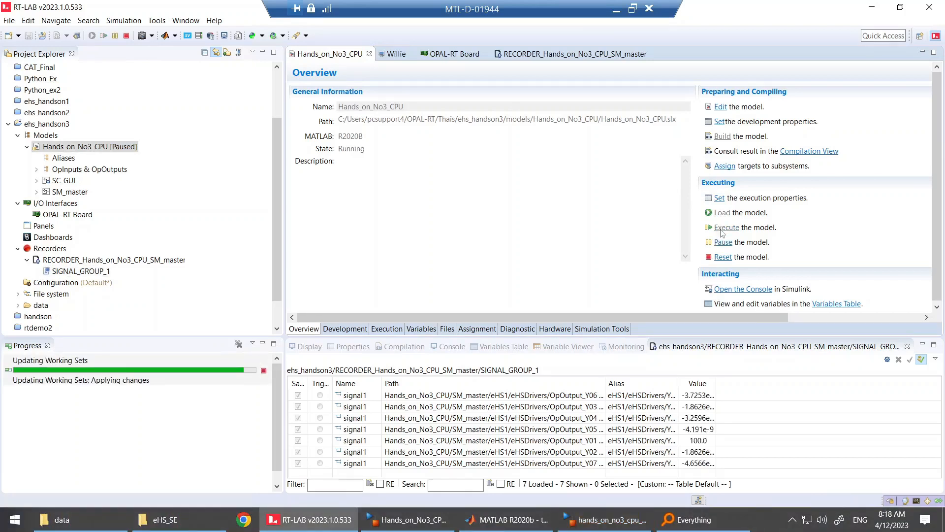
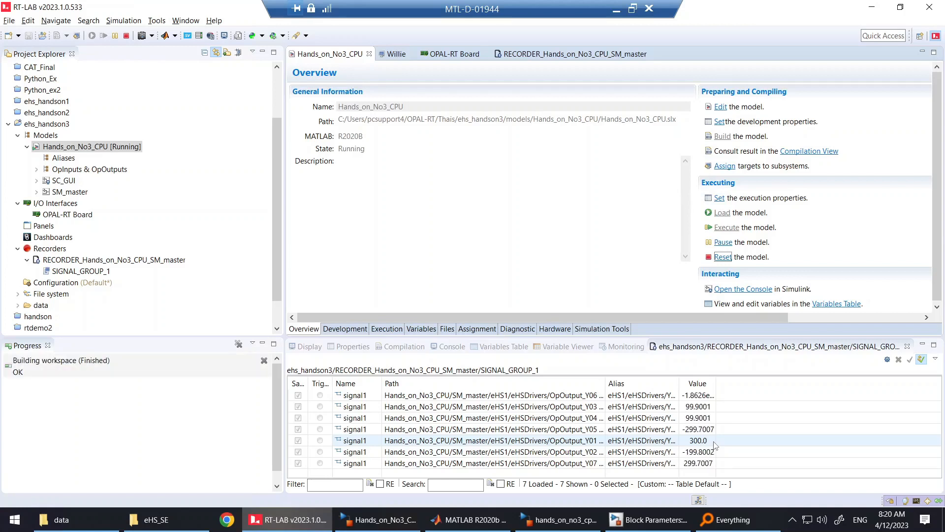
# Reset the running Hands_on_No3_CPU model in RT-LAB
pyautogui.click(723, 256)
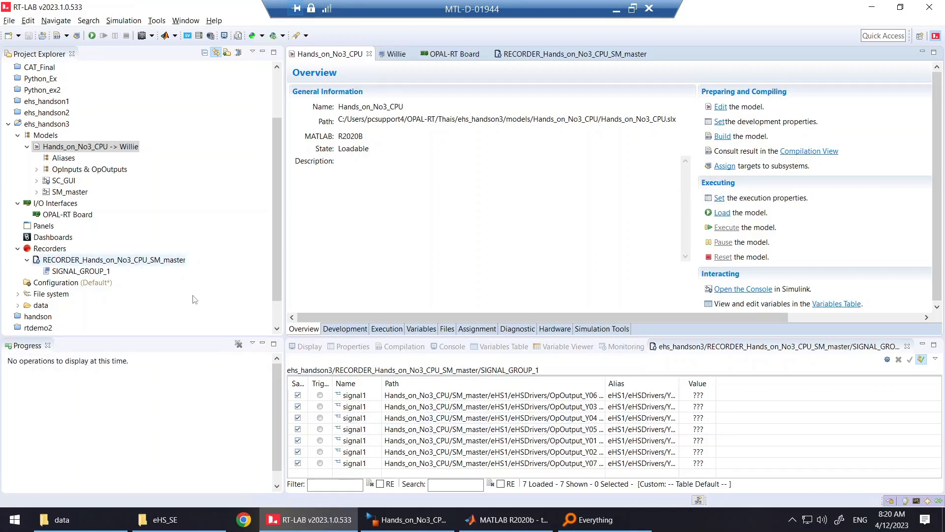
pyautogui.click(489, 526)
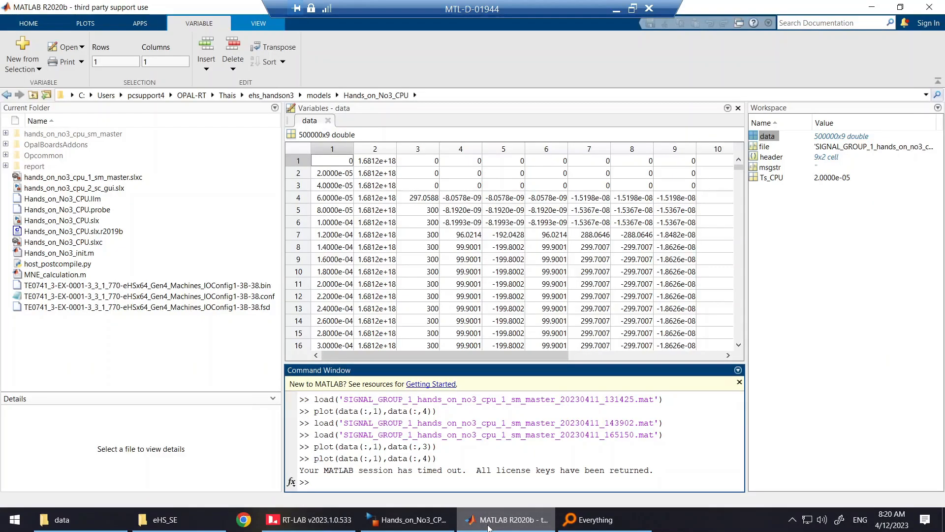
pyautogui.click(489, 526)
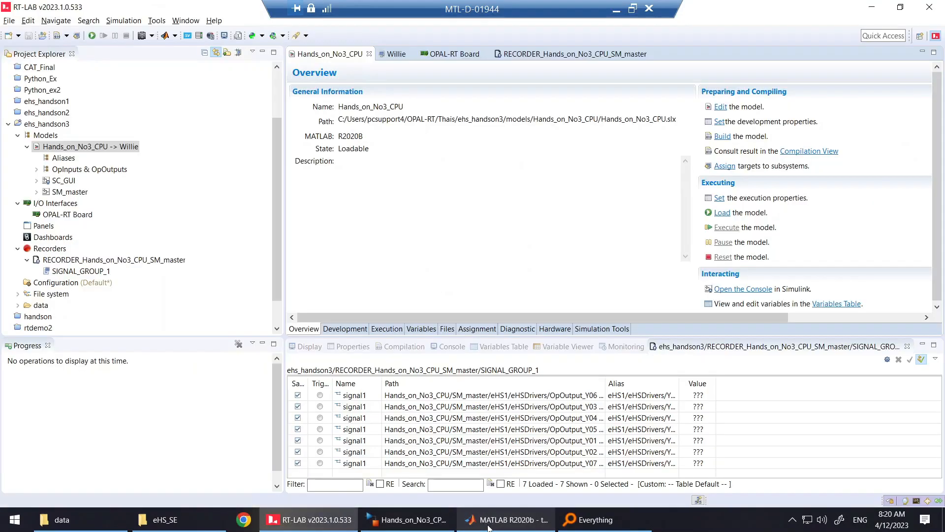
# Open the RECORDER_Hands_on_No3_CPU_SM_master configuration and check the export format options of SIGNAL_GROUP_1 without changing them
pyautogui.doubleClick(96, 262)
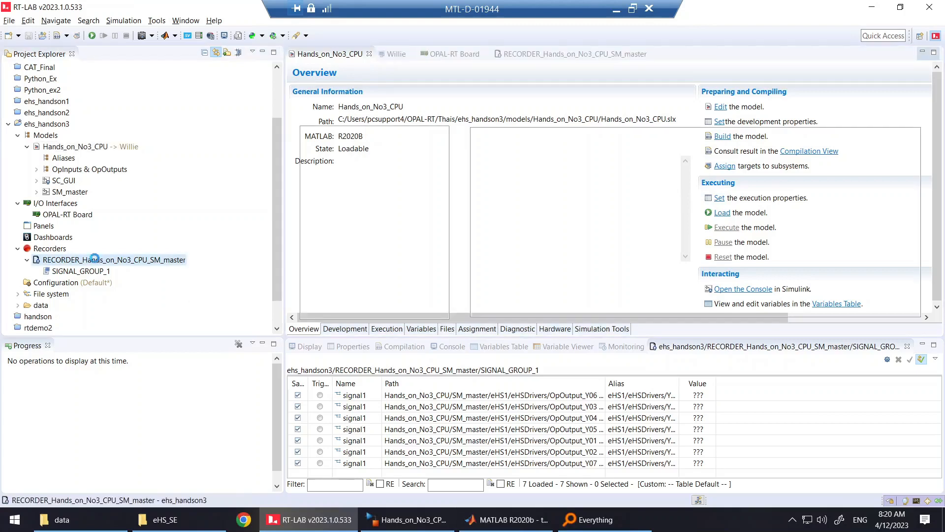
pyautogui.moveTo(622, 160)
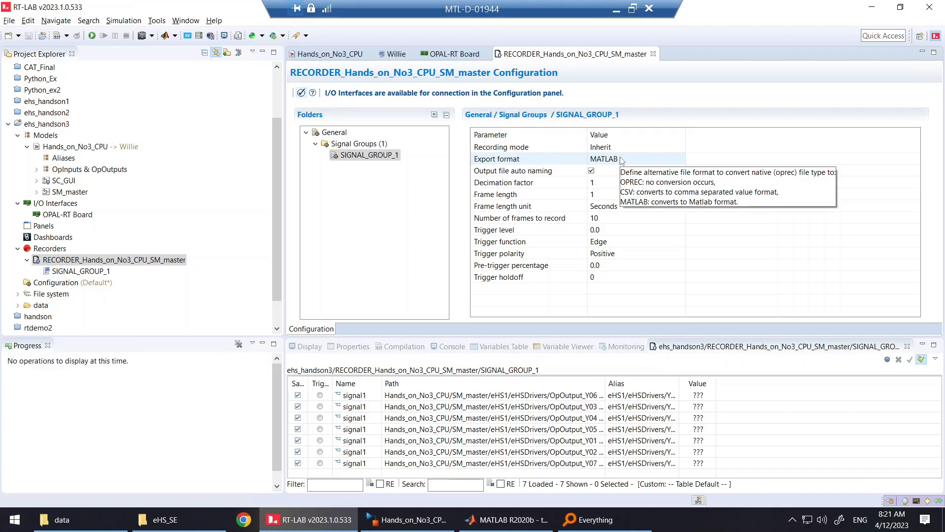
pyautogui.click(621, 160)
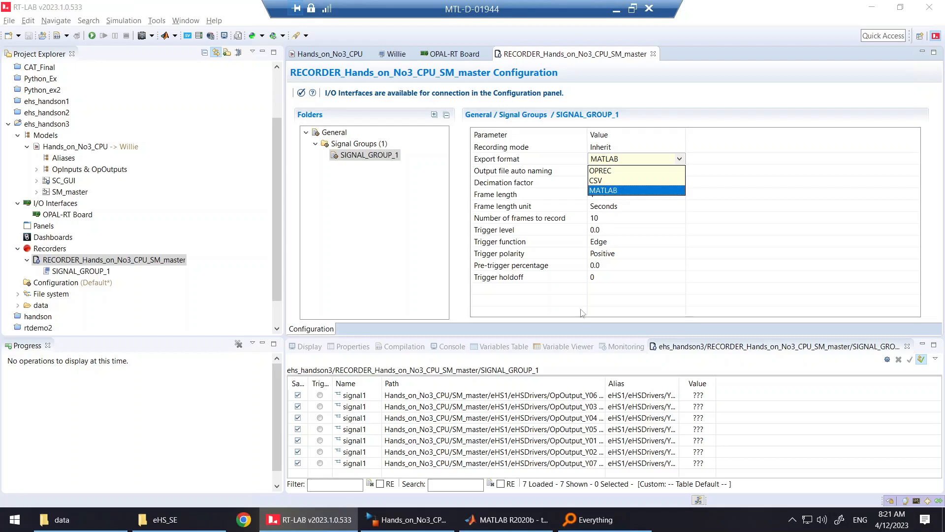
pyautogui.click(693, 525)
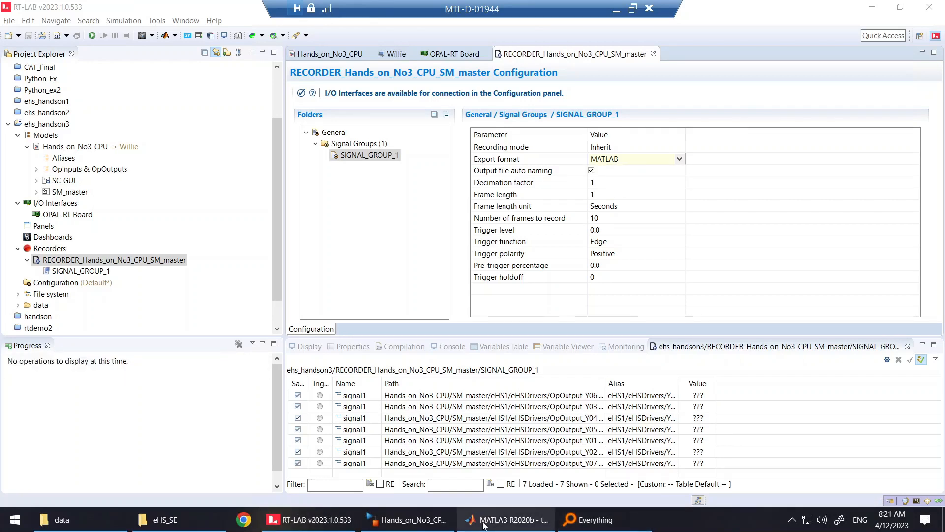
# Switch to MATLAB, go to the ehs_handson3 data folder, and load SIGNAL_GROUP_1_hands_on_no3_cpu_1_sm_master_20230411_165150.mat
pyautogui.click(484, 523)
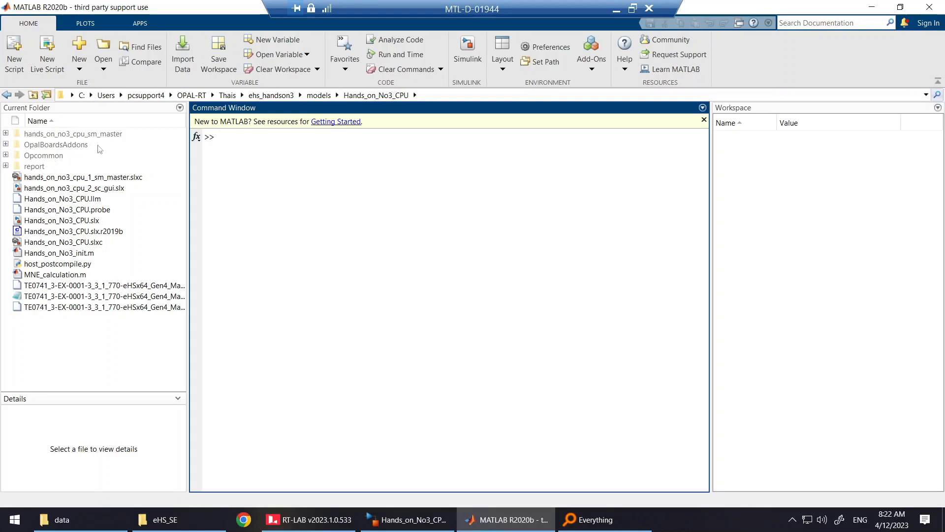
pyautogui.click(291, 94)
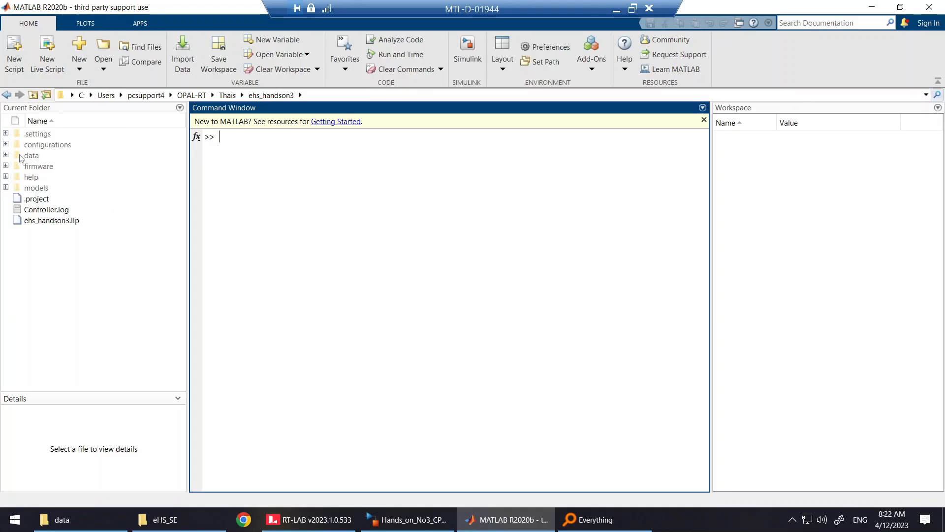
pyautogui.moveTo(18, 158)
pyautogui.doubleClick(17, 156)
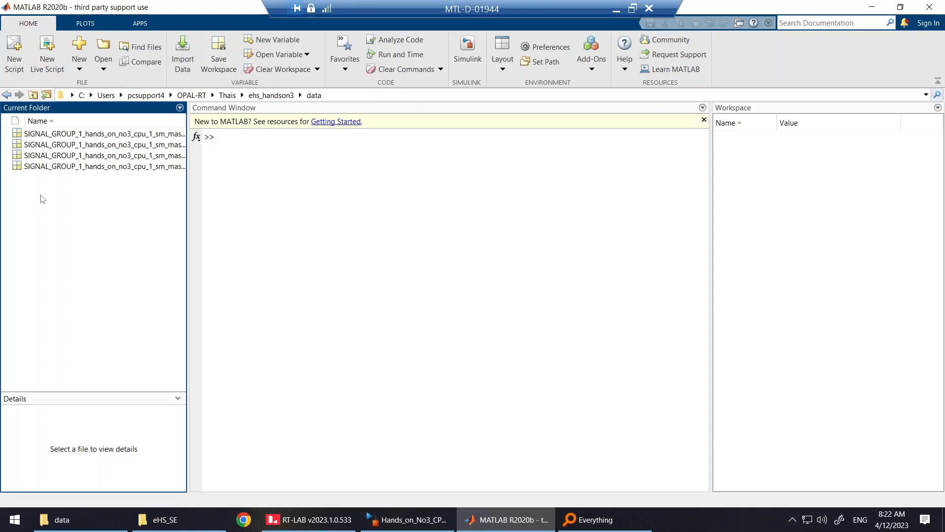
pyautogui.doubleClick(135, 168)
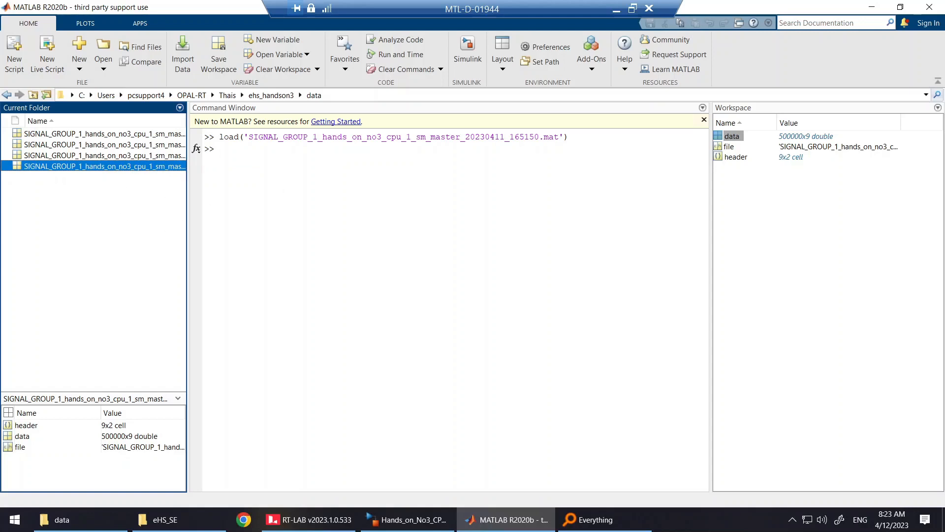
# Open the data matrix from the workspace and compare its columns with the recorder's signal list in RT-LAB
pyautogui.click(220, 149)
pyautogui.doubleClick(735, 141)
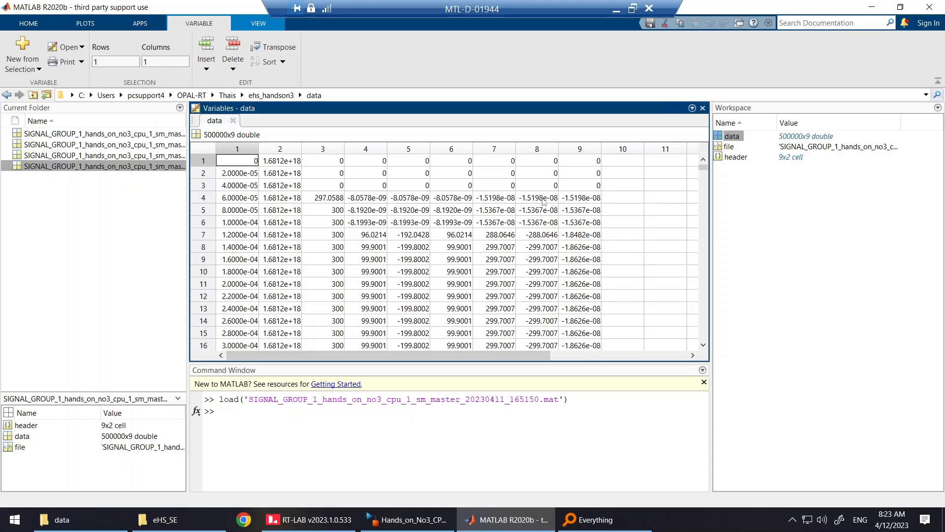
pyautogui.click(323, 523)
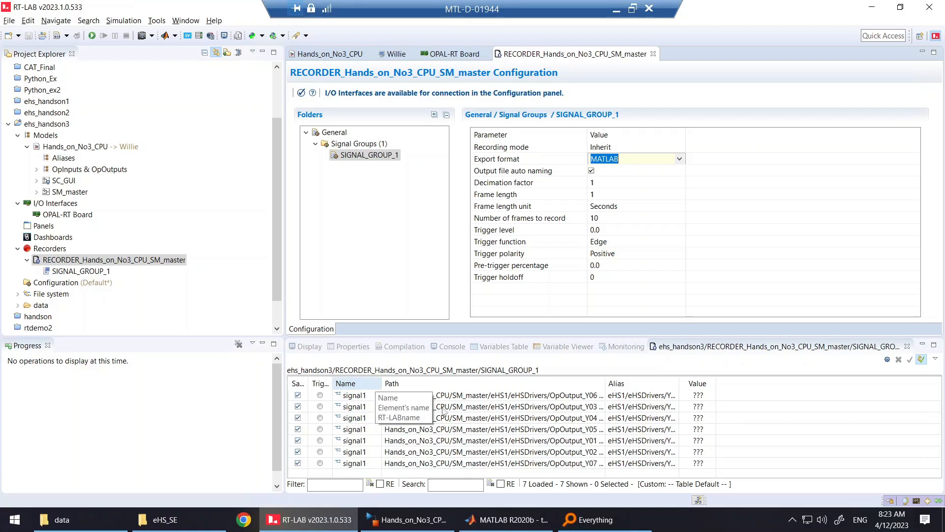
pyautogui.hotkey('alt', 'Tab')
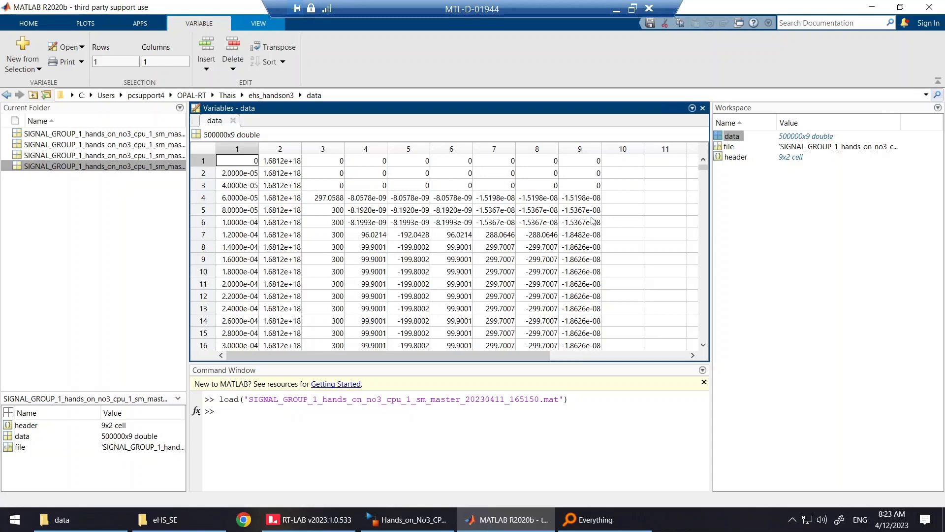
# Plot the third column of the data matrix against its first column with plot(data(:,1),data(:,3))
pyautogui.click(220, 411)
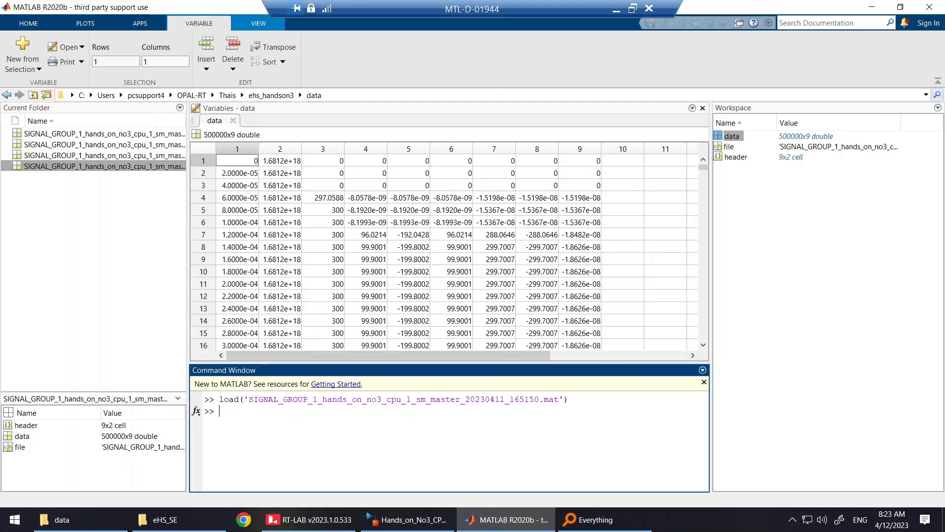
pyautogui.write('p')
pyautogui.press('BackSpace')
pyautogui.press('BackSpace')
pyautogui.write('lot()')
pyautogui.write('data()')
pyautogui.write(':')
pyautogui.write(':')
pyautogui.write(',1')
pyautogui.write(',data')
pyautogui.write('(')
pyautogui.press('Return')
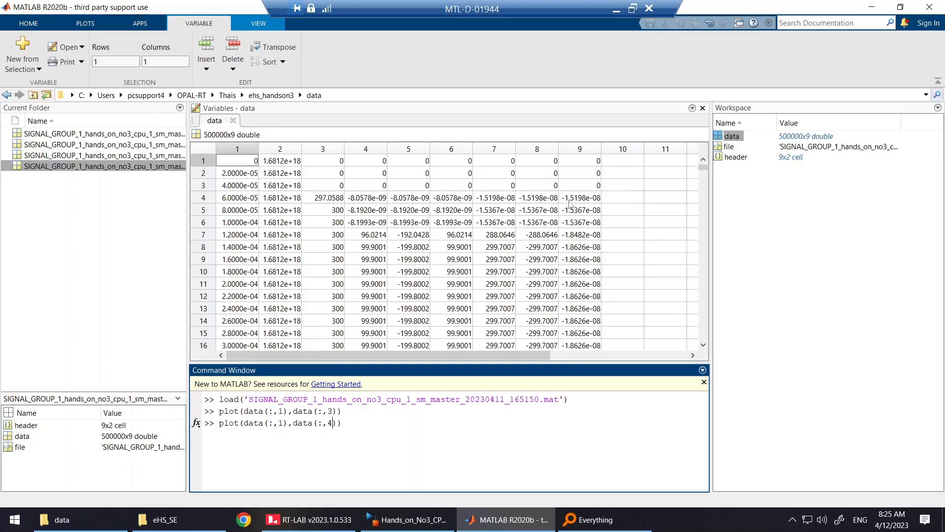
# Plot the fourth column with plot(data(:,1),data(:,4)) and zoom in on the amplitude change near 9.44 on the horizontal axis
pyautogui.click(613, 12)
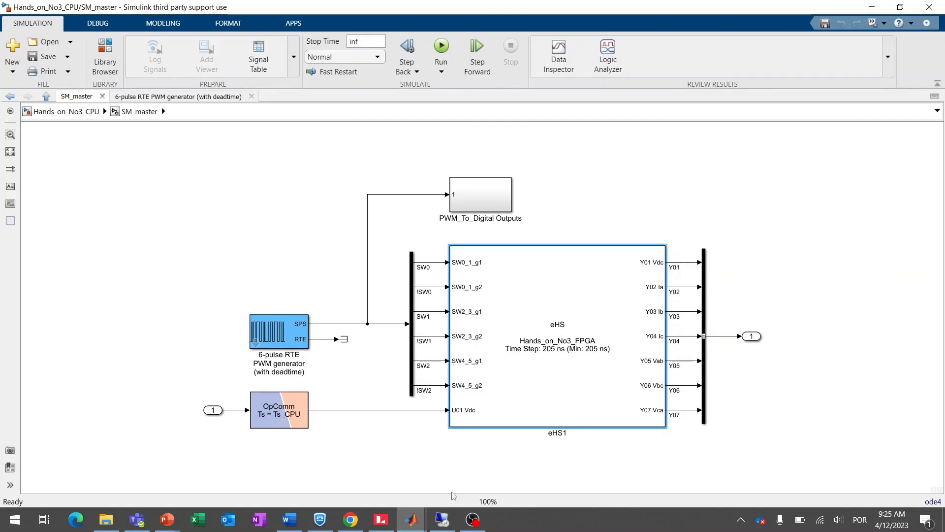
pyautogui.click(442, 523)
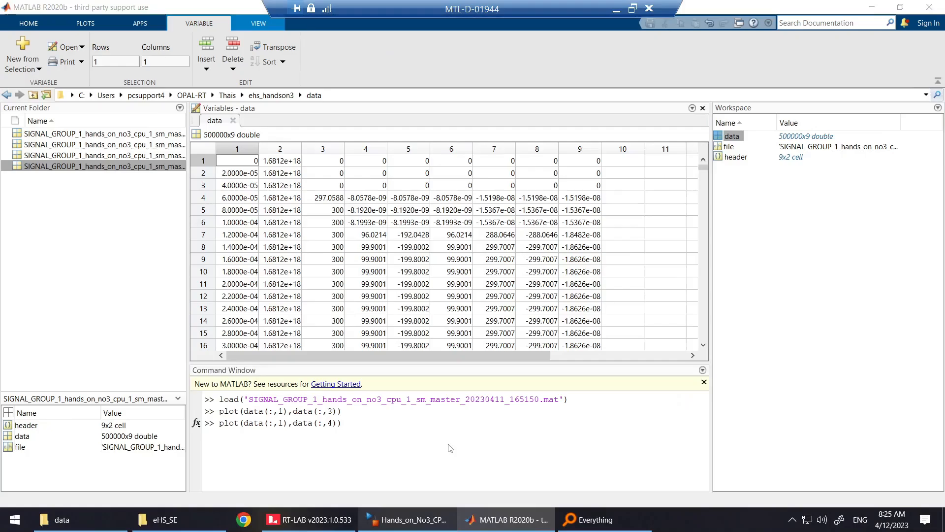
pyautogui.press('Return')
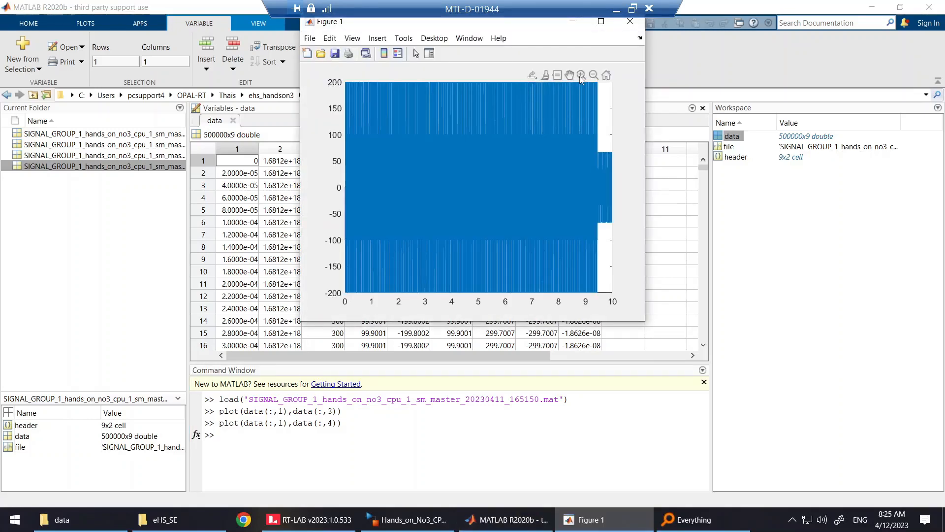
pyautogui.click(582, 80)
pyautogui.moveTo(586, 81); pyautogui.dragTo(601, 294)
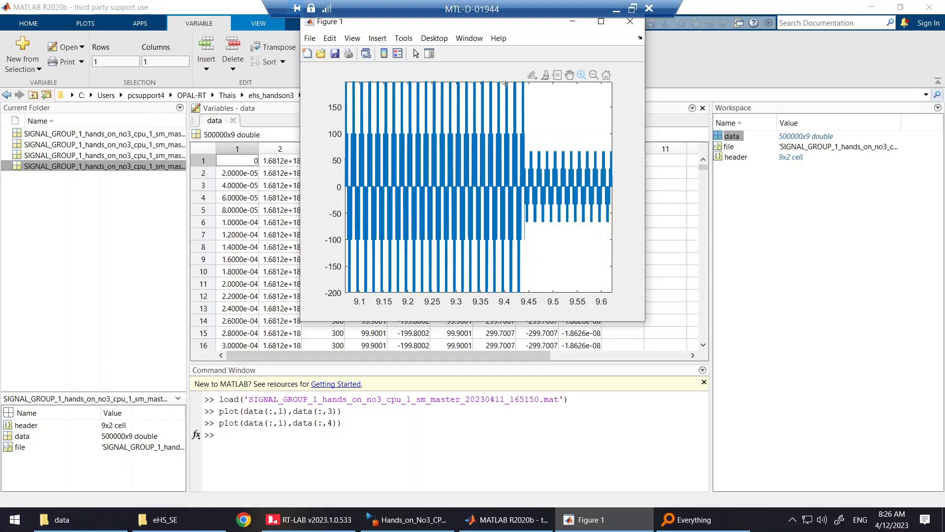
pyautogui.moveTo(510, 83); pyautogui.dragTo(537, 296)
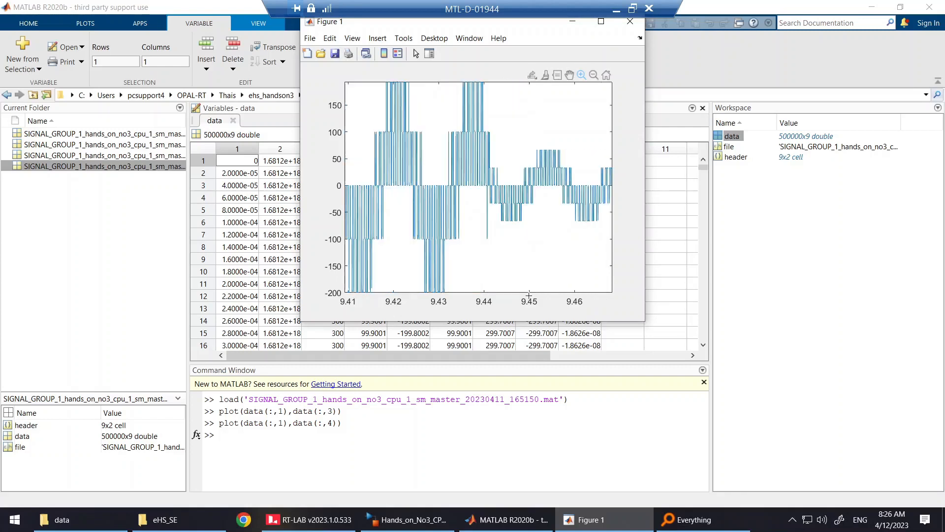